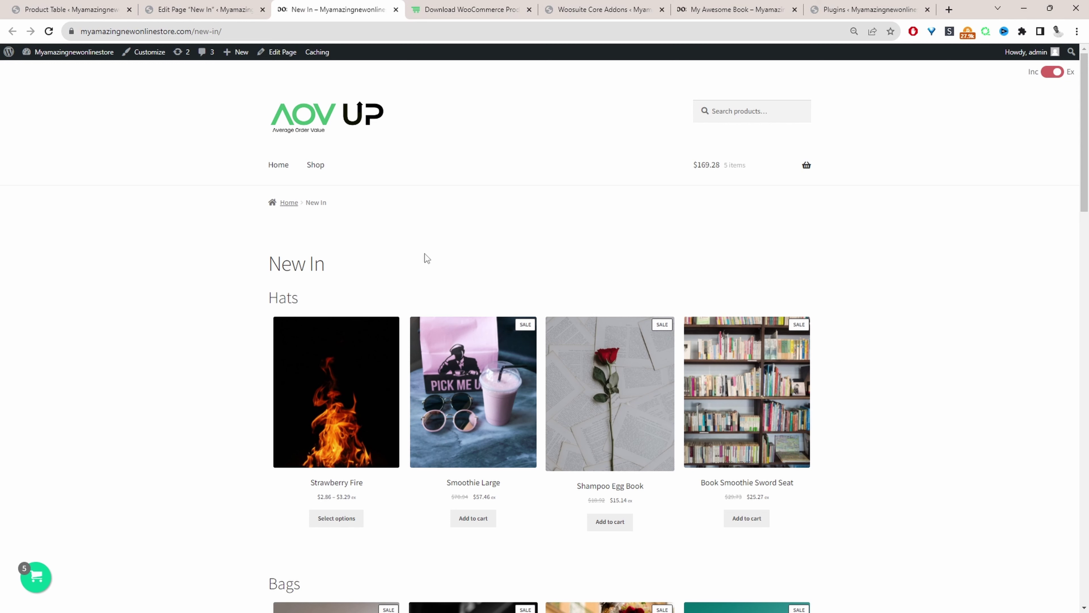
Filter the Hats table by Color Blue to show 3 of its 8 products.
{"action": "scroll", "coordinate": [433, 252], "scroll_direction": "down", "scroll_amount": 5}
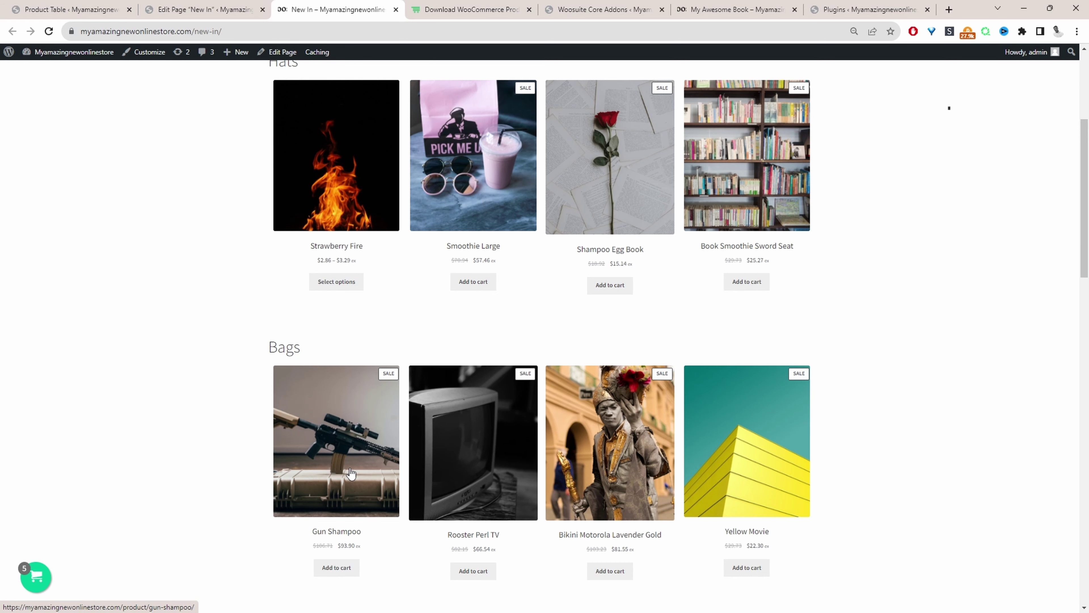
{"action": "scroll", "coordinate": [312, 348], "scroll_direction": "down", "scroll_amount": 10}
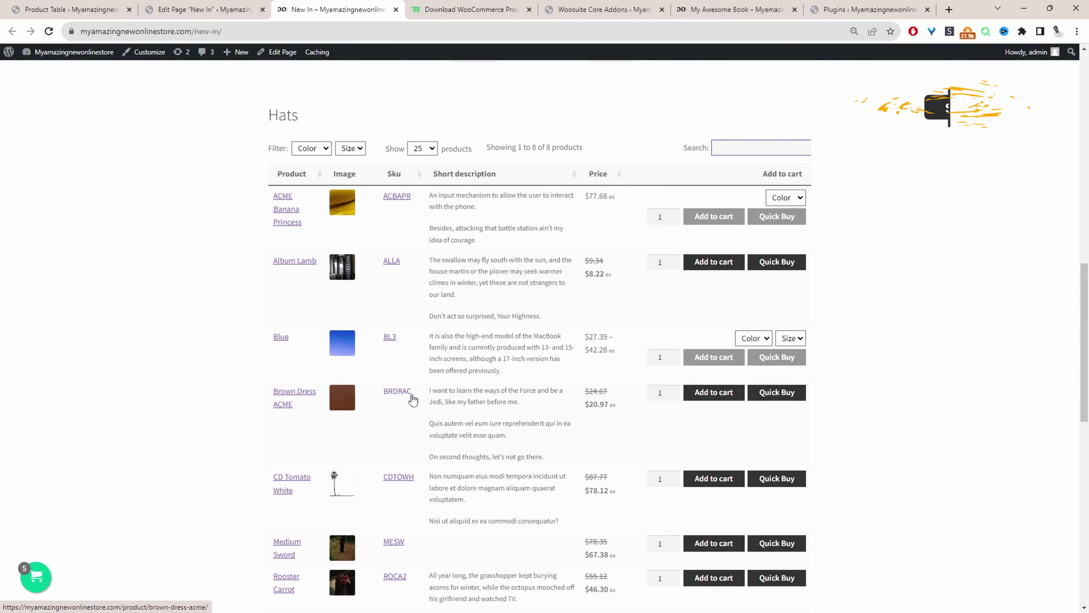
{"action": "scroll", "coordinate": [414, 381], "scroll_direction": "down", "scroll_amount": 5}
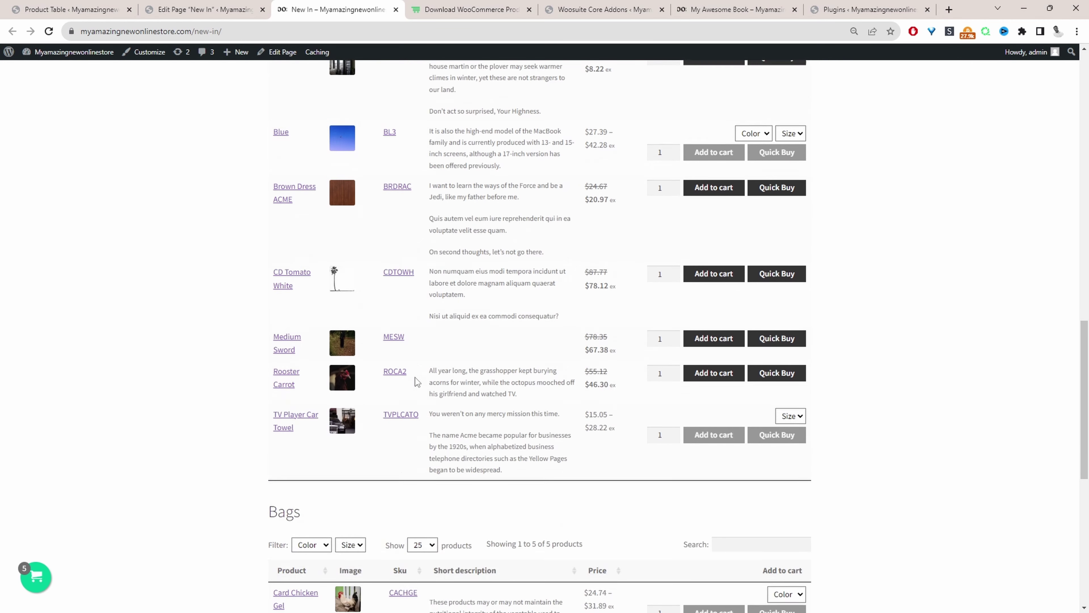
{"action": "scroll", "coordinate": [420, 281], "scroll_direction": "up", "scroll_amount": 6}
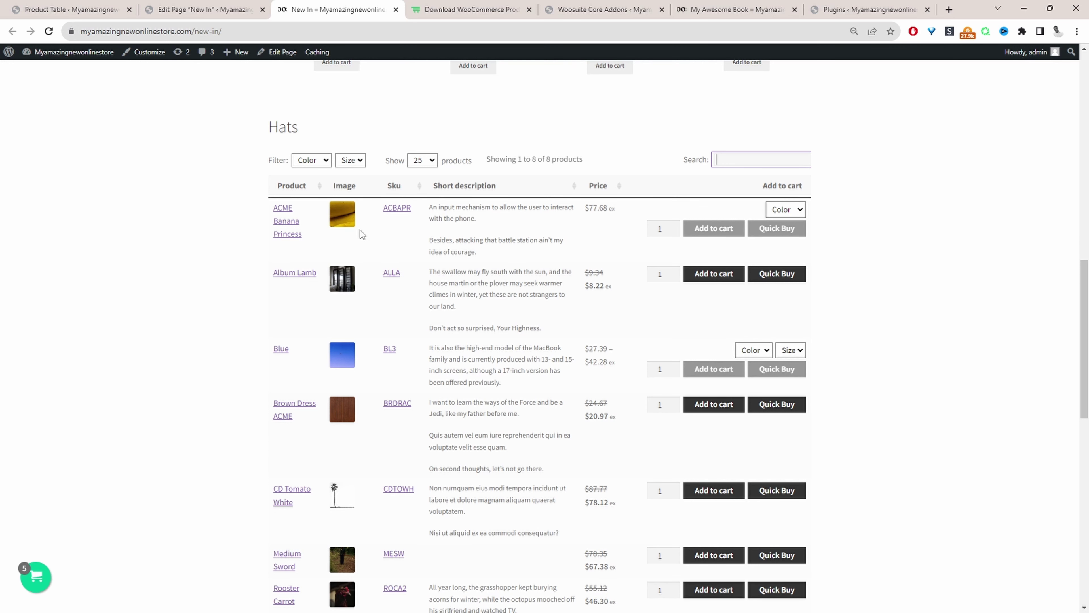
{"action": "left_click", "coordinate": [321, 160]}
{"action": "left_click", "coordinate": [322, 195]}
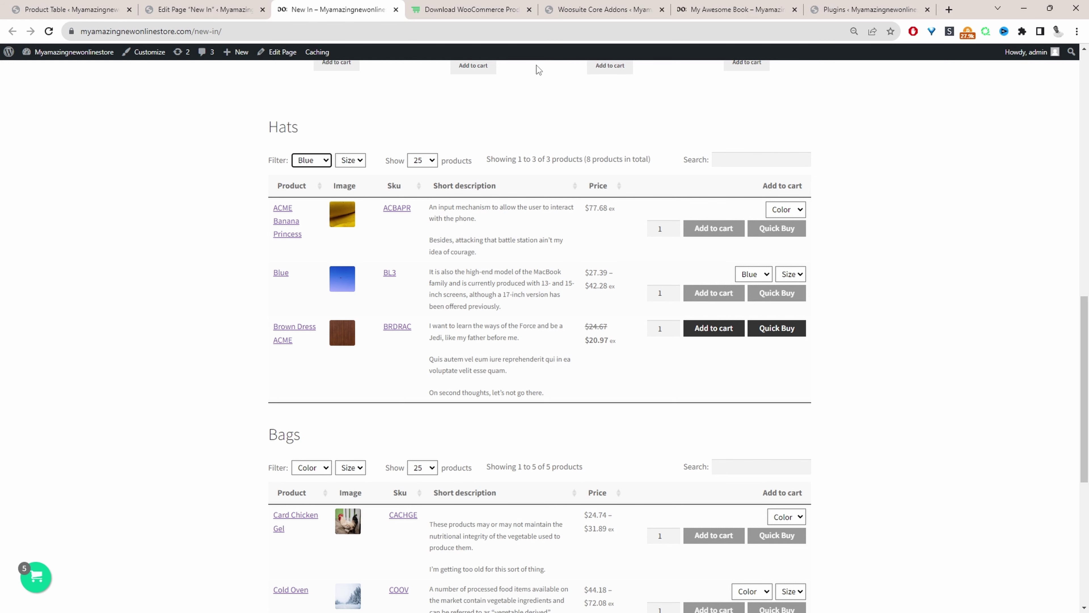
{"action": "left_click", "coordinate": [469, 10]}
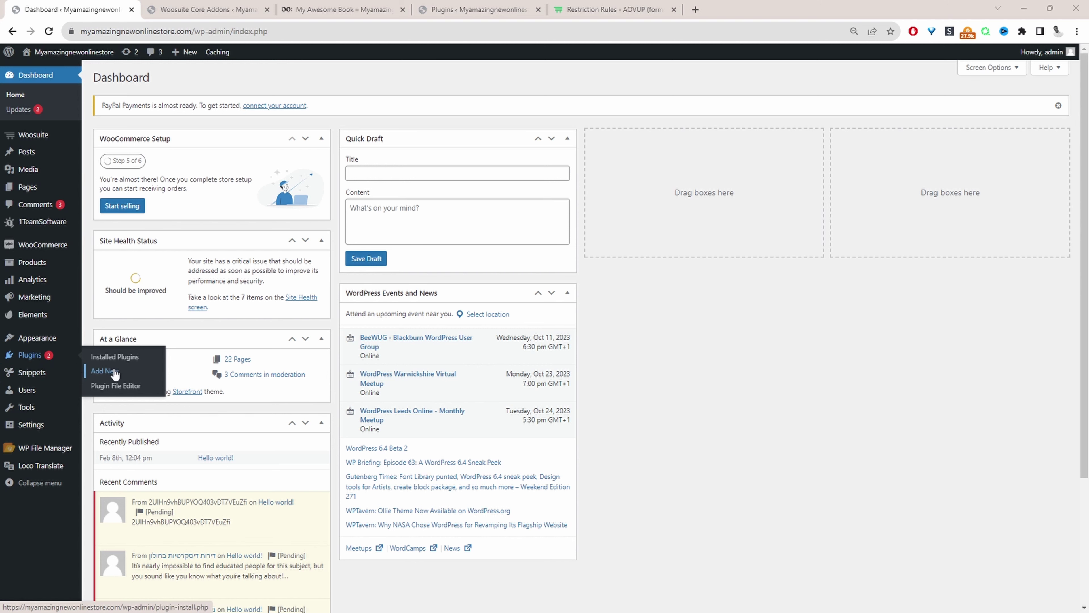
Open Woosuite Addons in a new tab and find the enabled Product Table addon.
{"action": "mouse_move", "coordinate": [43, 137]}
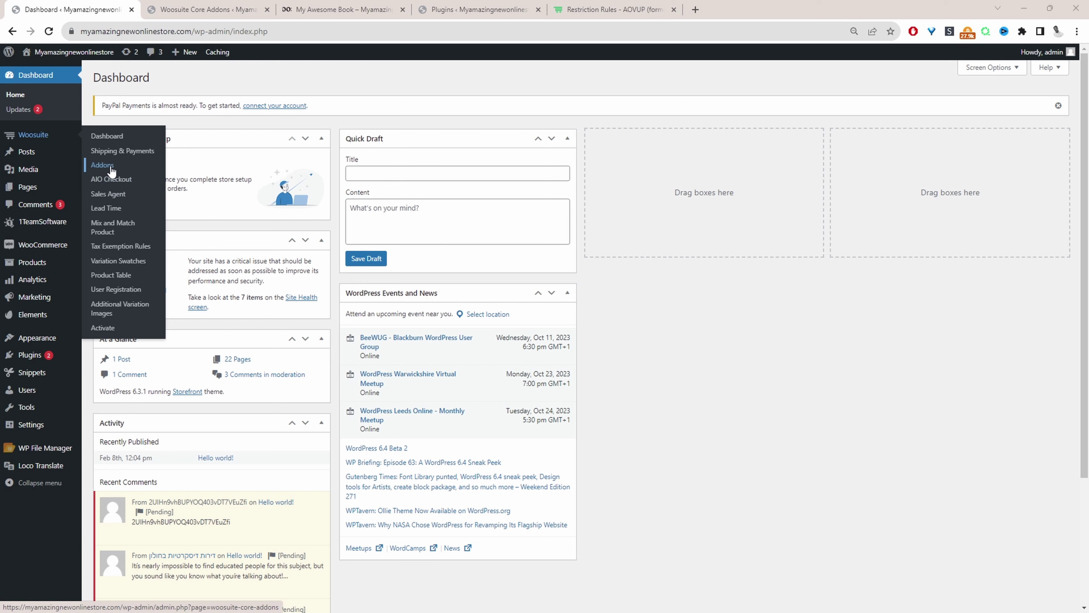
{"action": "middle_click", "coordinate": [156, 173]}
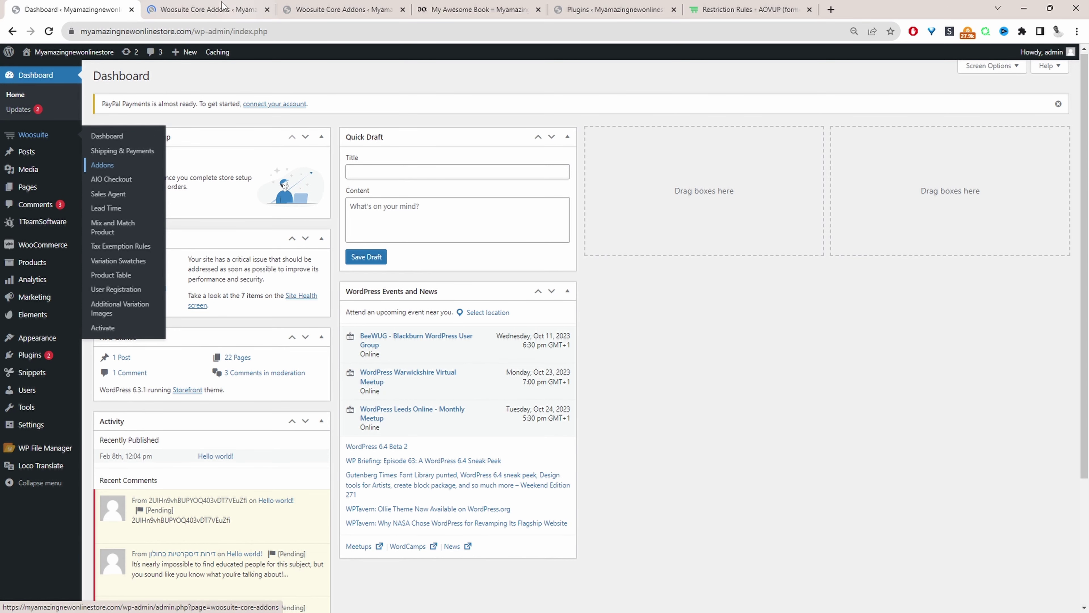
{"action": "left_click", "coordinate": [220, 9]}
{"action": "scroll", "coordinate": [335, 239], "scroll_direction": "down", "scroll_amount": 6}
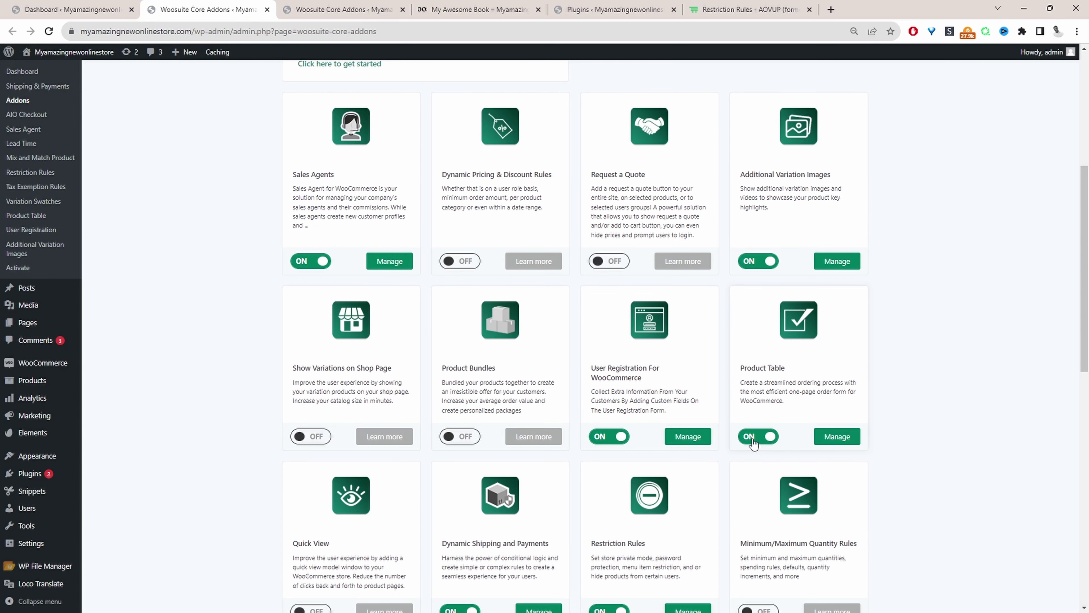
Create a new page titled 'New In' with paragraphs 'Hat' and 'Bags'.
{"action": "mouse_move", "coordinate": [180, 54]}
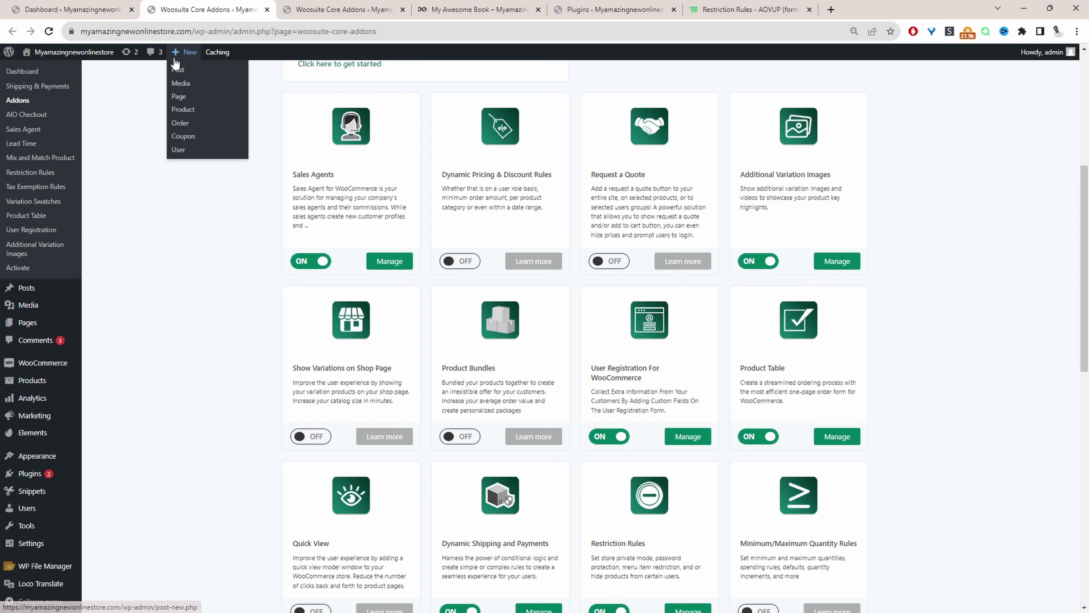
{"action": "left_click", "coordinate": [197, 109]}
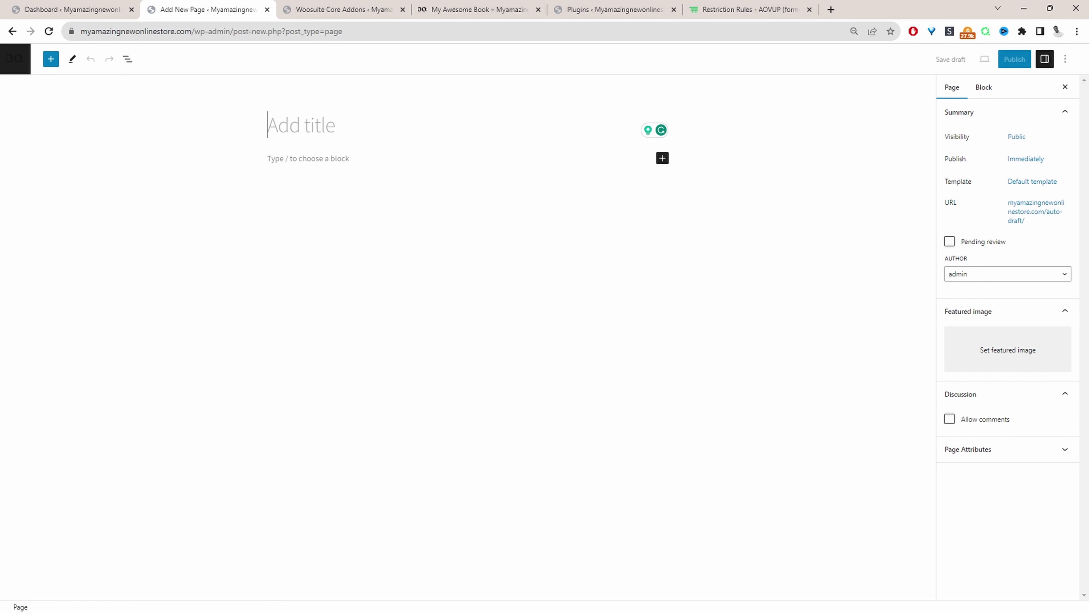
{"action": "type", "text": "New In"}
{"action": "key", "text": "Return"}
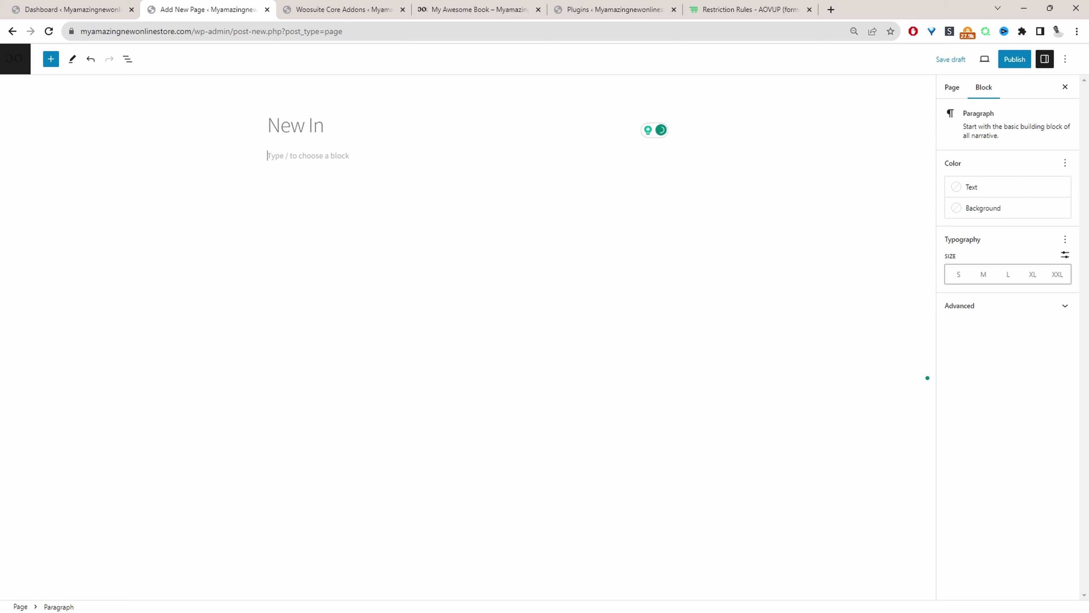
{"action": "type", "text": "Hat"}
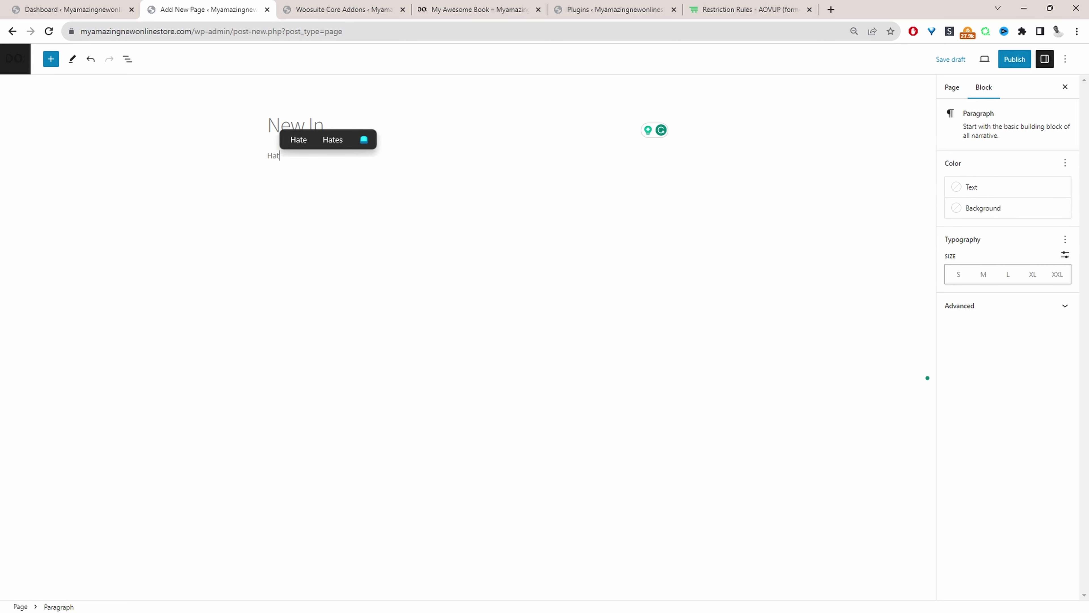
{"action": "key", "text": "Return"}
{"action": "type", "text": "B"}
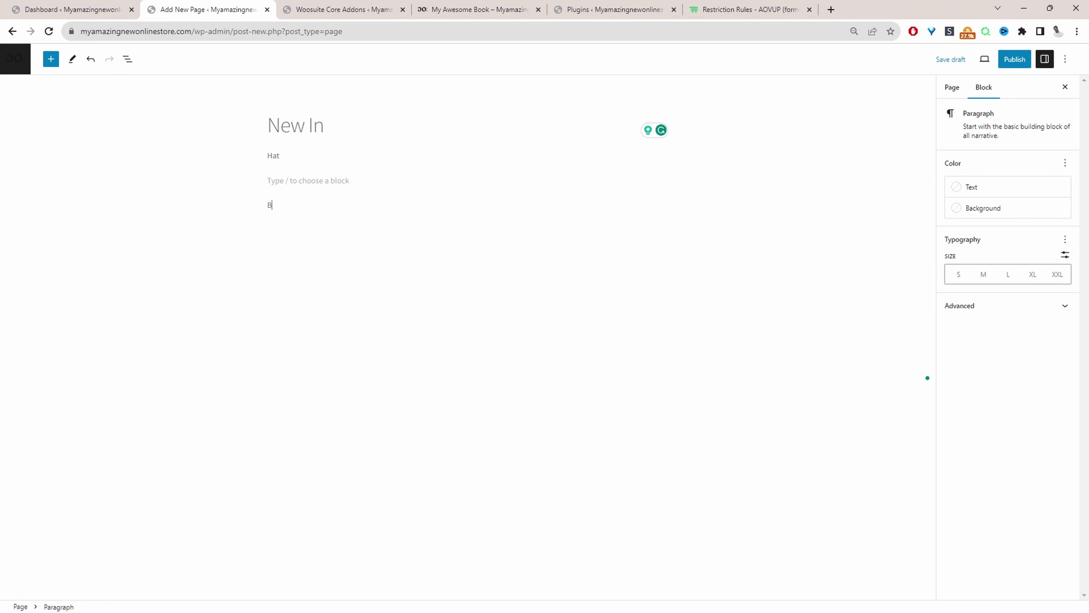
{"action": "type", "text": "ags"}
{"action": "left_click", "coordinate": [433, 198]}
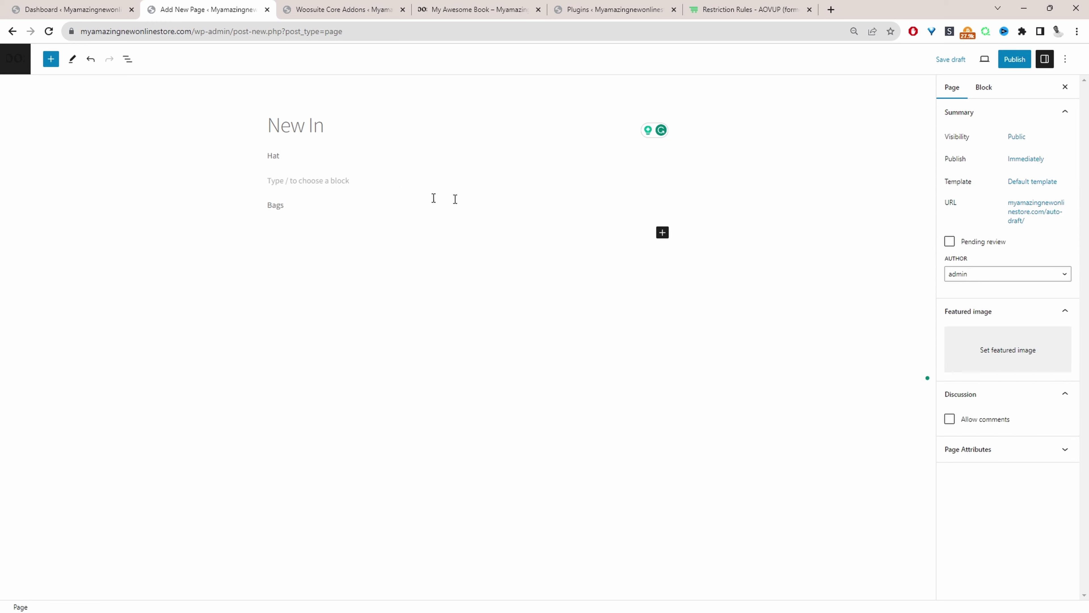
Turn the lines into 'Hats' and 'Bags' headings, leaving an empty block between them.
{"action": "left_click", "coordinate": [291, 155]}
{"action": "key", "text": "shift+Home"}
{"action": "key", "text": "ctrl+alt+2"}
{"action": "type", "text": "s"}
{"action": "double_click", "coordinate": [276, 209]}
{"action": "left_click", "coordinate": [279, 184]}
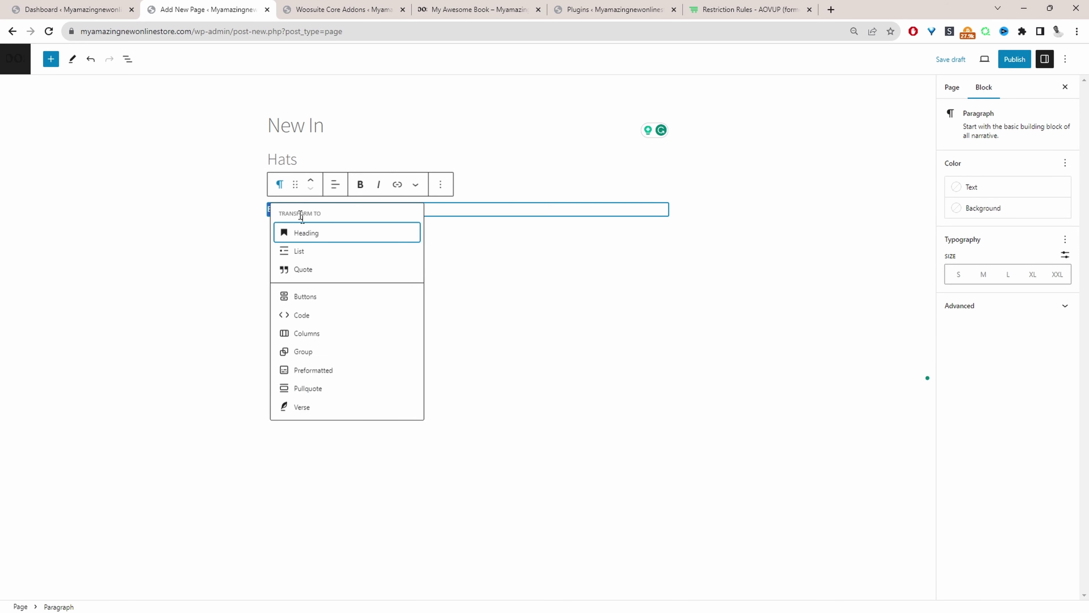
{"action": "left_click", "coordinate": [325, 239]}
{"action": "left_click", "coordinate": [314, 188]}
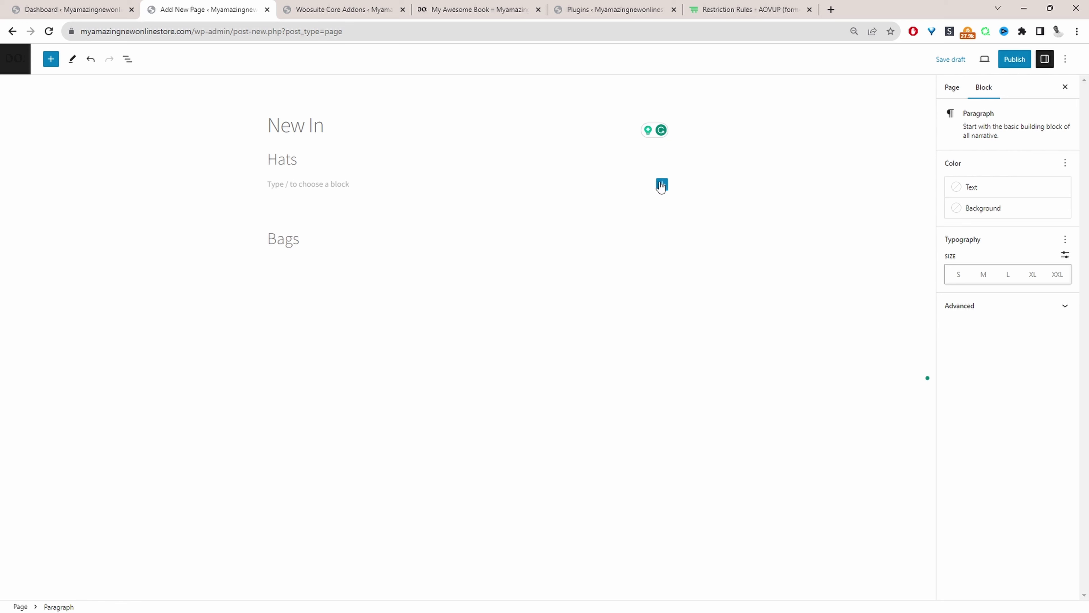
Insert a Products by Category block under Hats showing the Alarm Clocks category.
{"action": "left_click", "coordinate": [663, 185]}
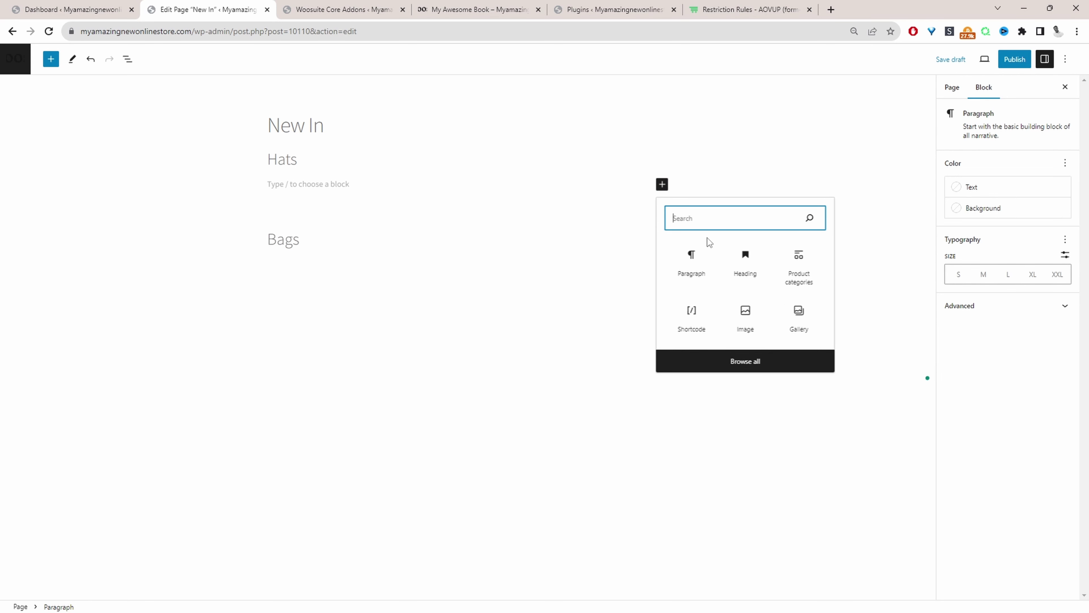
{"action": "type", "text": "prod"}
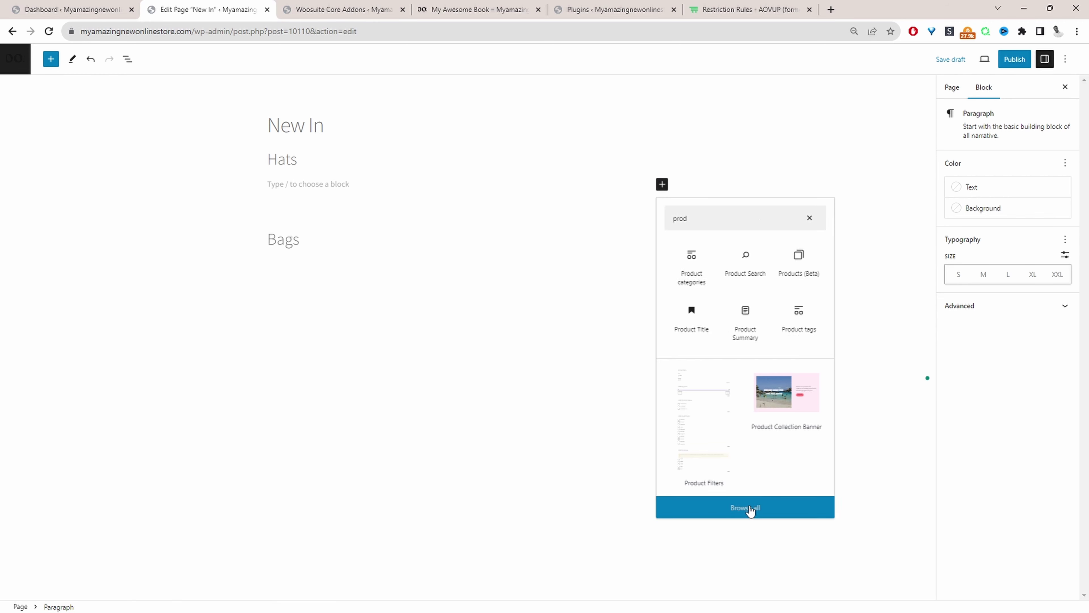
{"action": "left_click", "coordinate": [746, 507]}
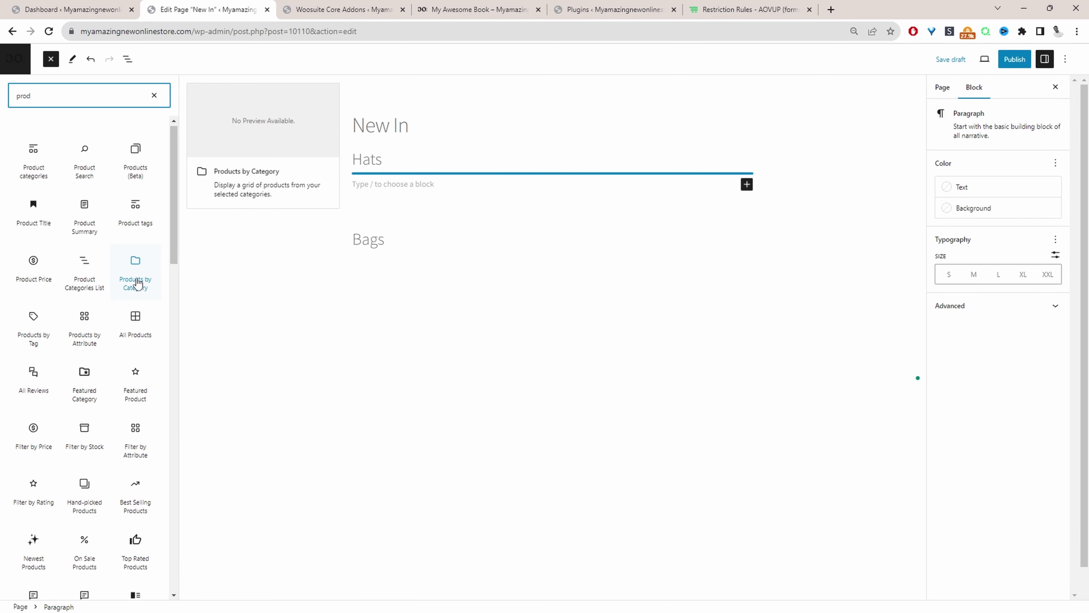
{"action": "left_click_drag", "start_coordinate": [137, 282], "coordinate": [406, 182]}
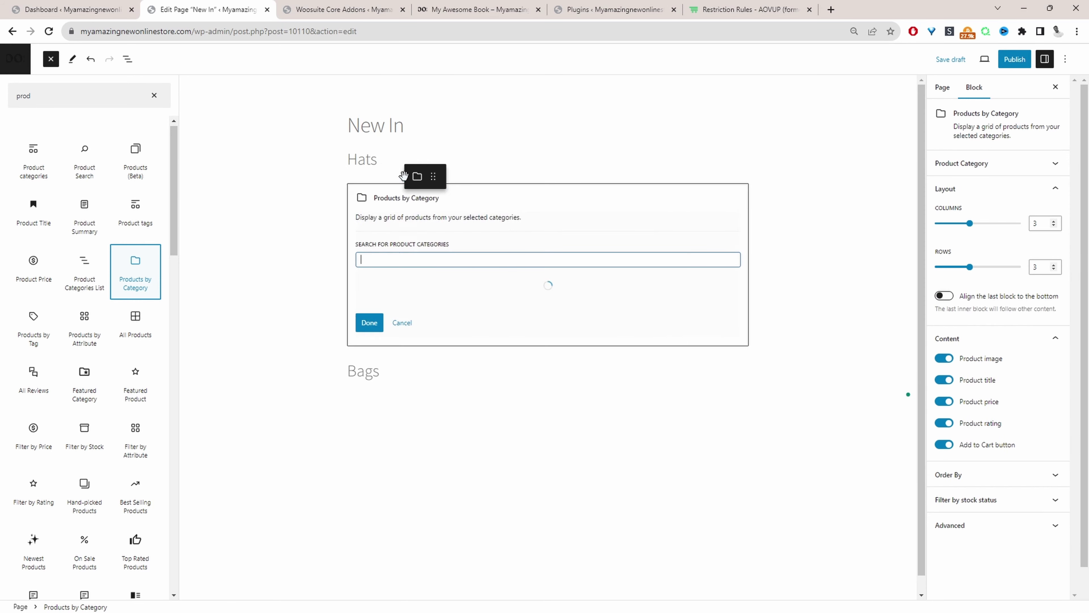
{"action": "scroll", "coordinate": [439, 400], "scroll_direction": "down", "scroll_amount": 1}
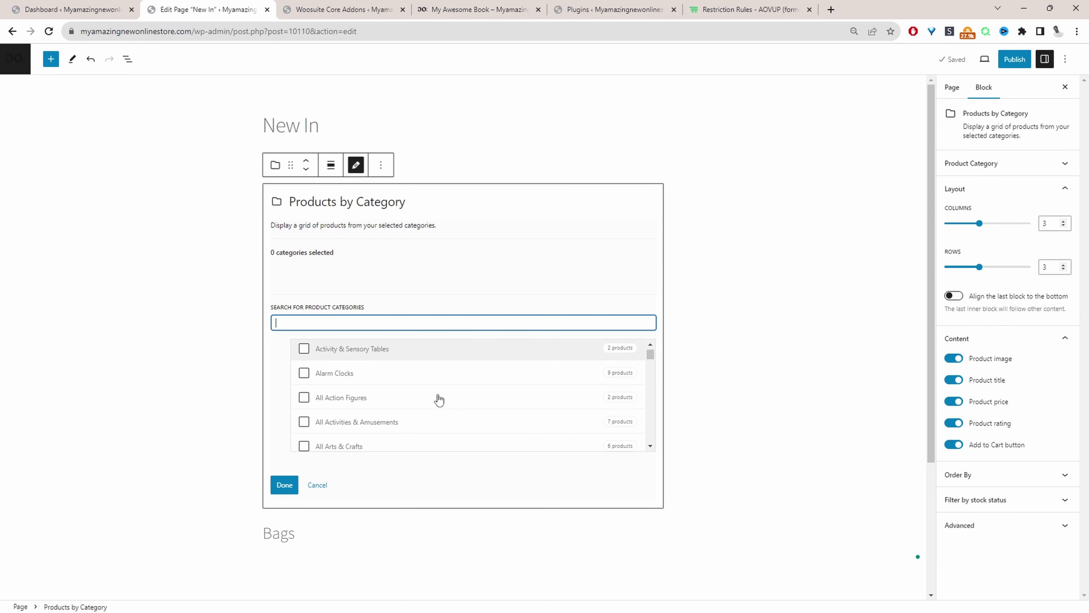
{"action": "left_click", "coordinate": [304, 368]}
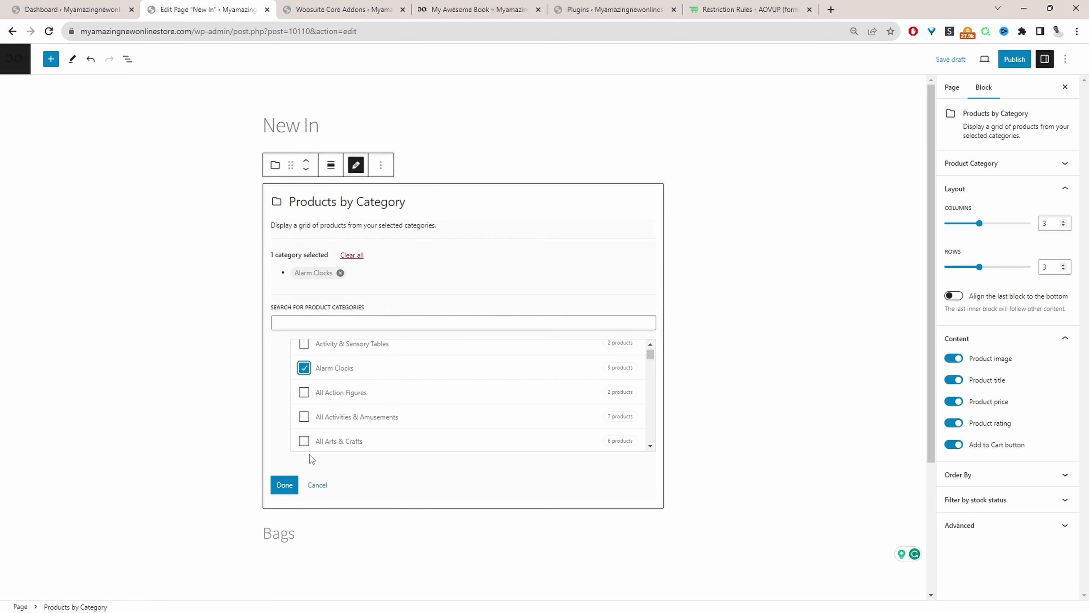
{"action": "left_click", "coordinate": [284, 484]}
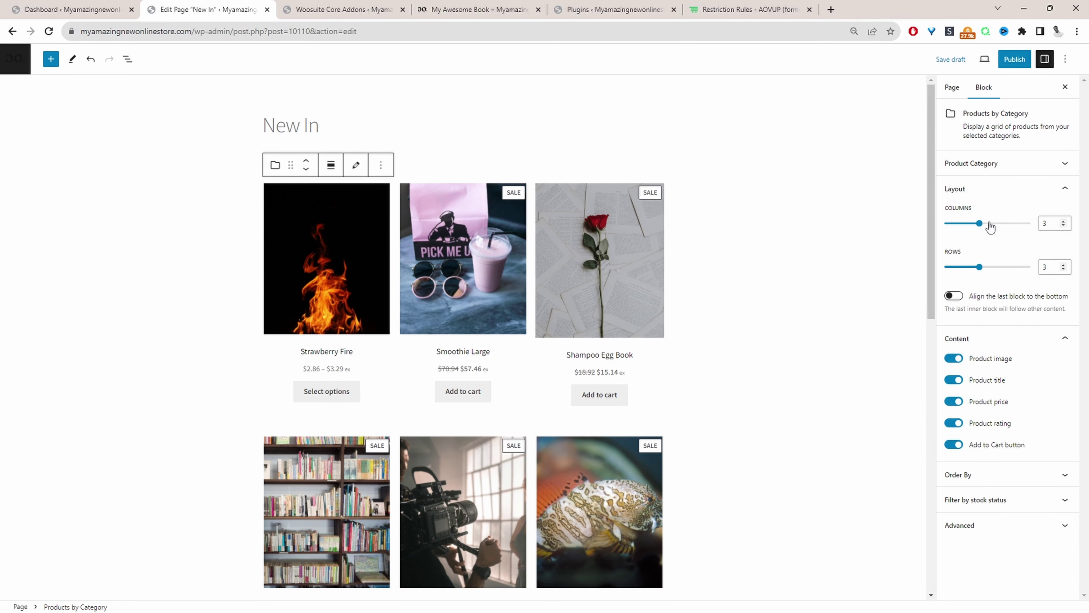
Set the product grid to 4 columns and 1 row, keeping prices shown.
{"action": "mouse_move", "coordinate": [980, 226]}
{"action": "left_click_drag", "start_coordinate": [980, 226], "coordinate": [996, 223]}
{"action": "left_click_drag", "start_coordinate": [978, 270], "coordinate": [962, 267]}
{"action": "scroll", "coordinate": [472, 263], "scroll_direction": "down", "scroll_amount": 5}
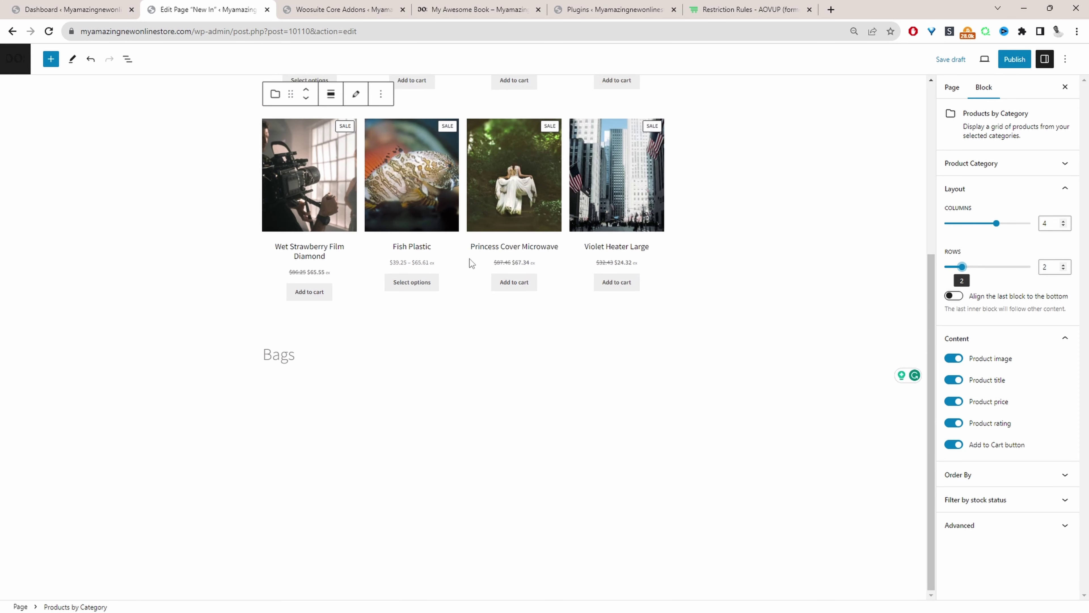
{"action": "scroll", "coordinate": [506, 256], "scroll_direction": "up", "scroll_amount": 4}
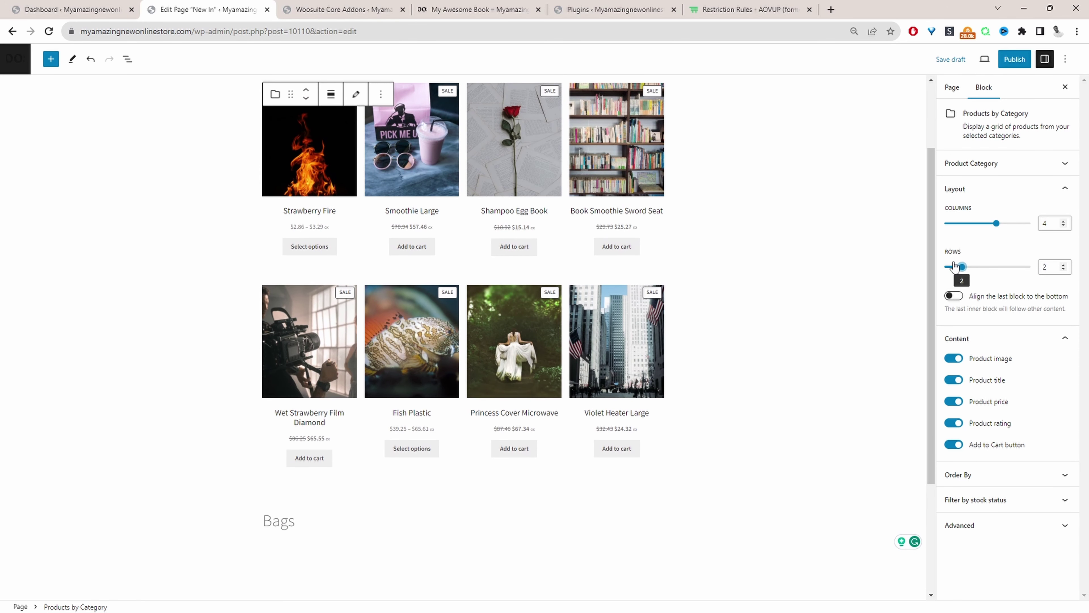
{"action": "left_click_drag", "start_coordinate": [962, 267], "coordinate": [944, 267]}
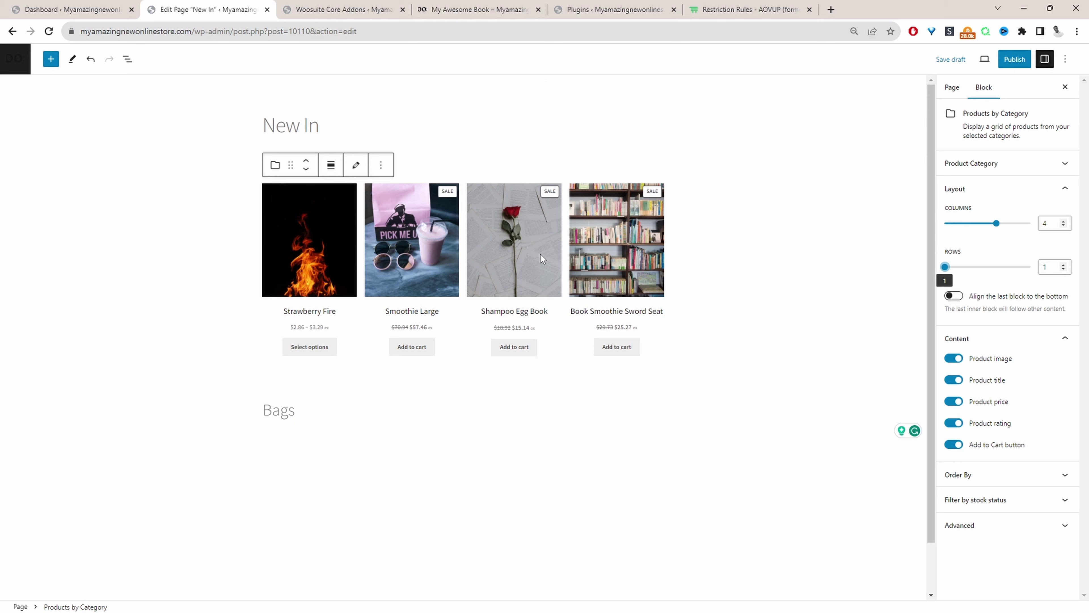
{"action": "scroll", "coordinate": [628, 279], "scroll_direction": "down", "scroll_amount": 1}
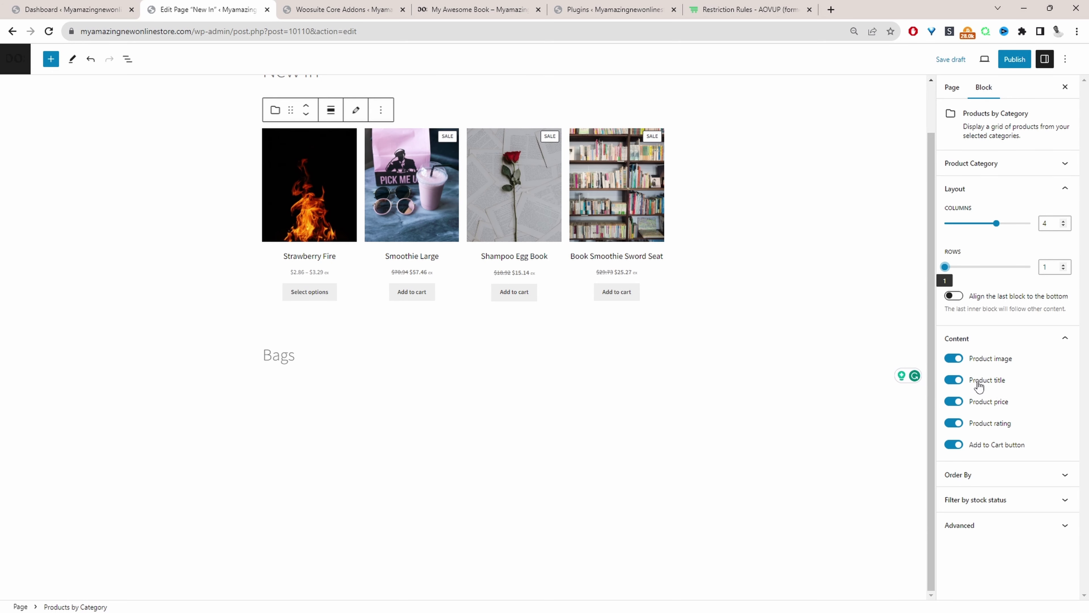
{"action": "left_click", "coordinate": [955, 402]}
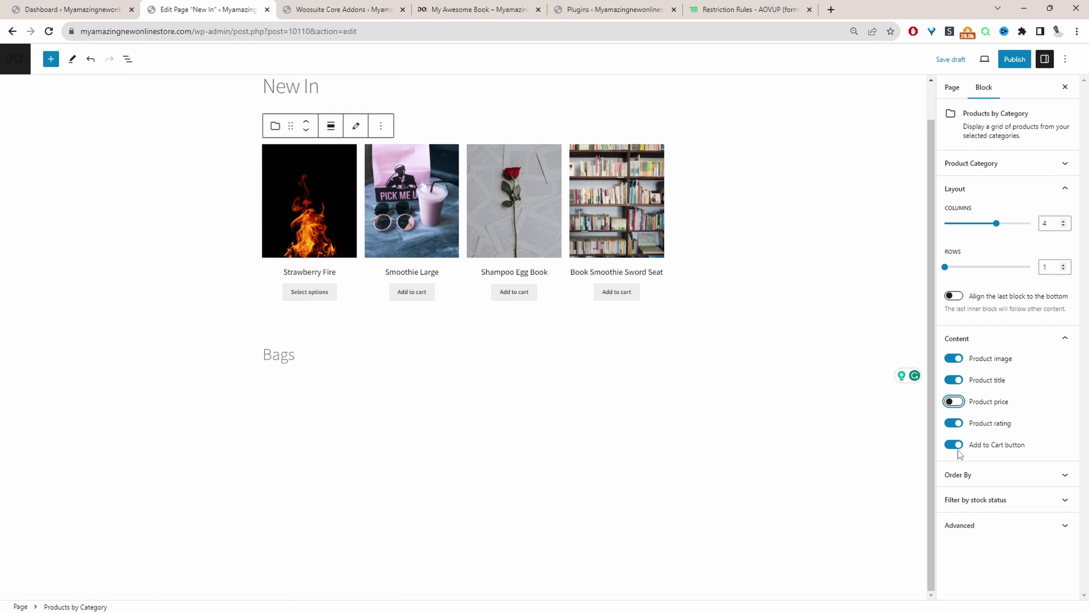
{"action": "left_click", "coordinate": [956, 403]}
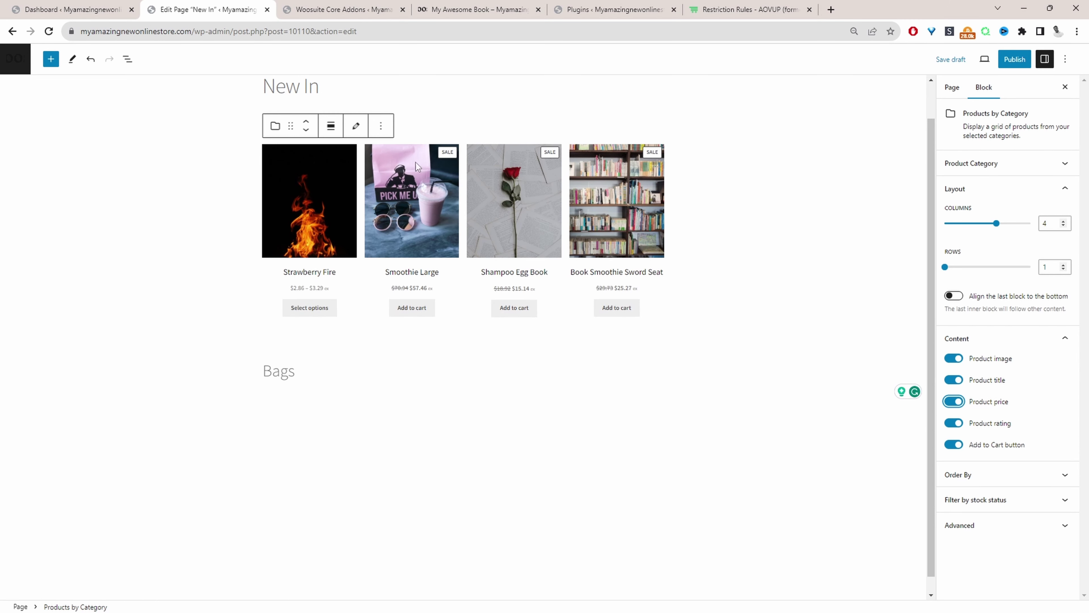
{"action": "left_click", "coordinate": [380, 135]}
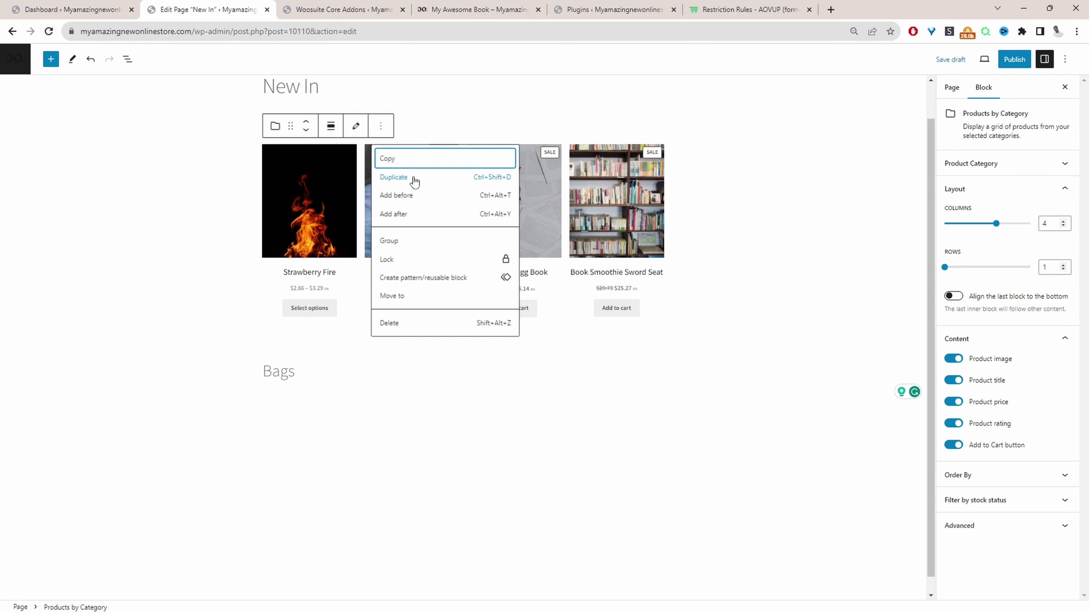
Duplicate the product grid below Bags and switch its category to All Arts & Crafts.
{"action": "left_click", "coordinate": [413, 180]}
{"action": "left_click_drag", "start_coordinate": [294, 342], "coordinate": [300, 365]}
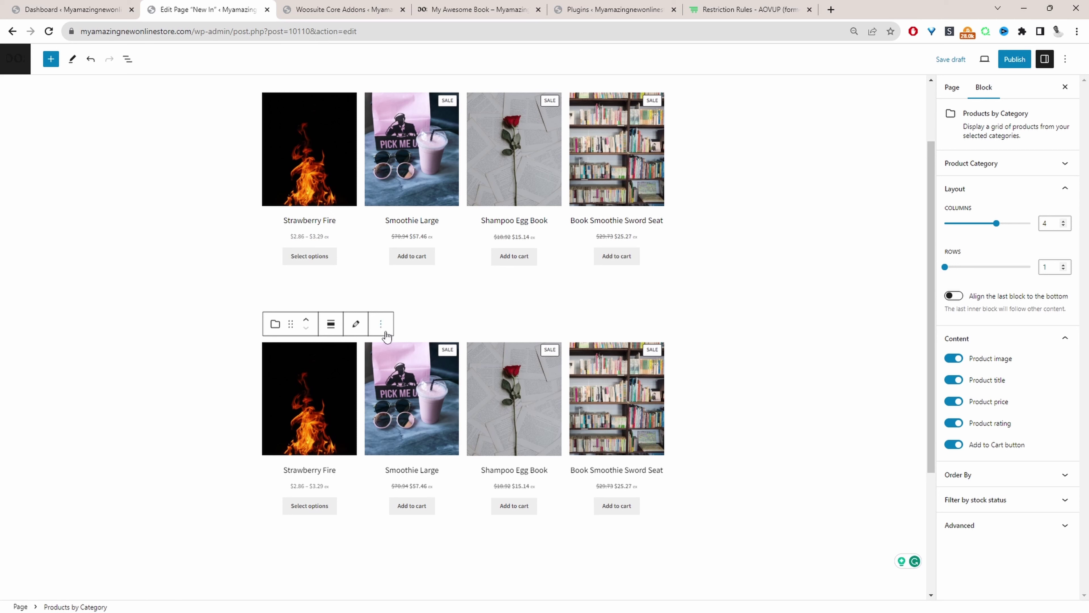
{"action": "left_click", "coordinate": [355, 325]}
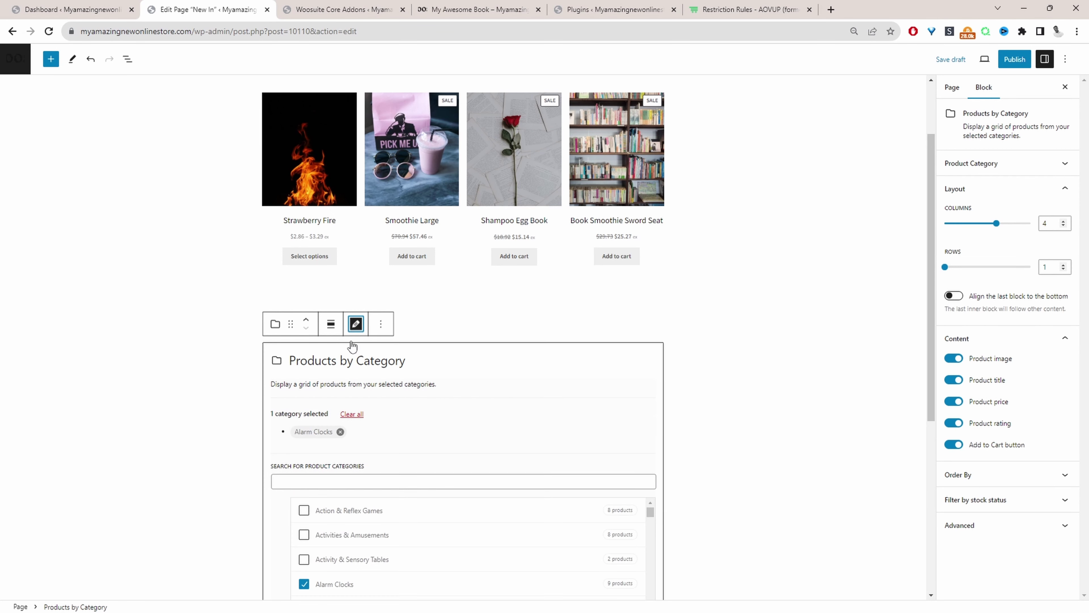
{"action": "scroll", "coordinate": [353, 346], "scroll_direction": "down", "scroll_amount": 3}
{"action": "scroll", "coordinate": [340, 433], "scroll_direction": "down", "scroll_amount": 3}
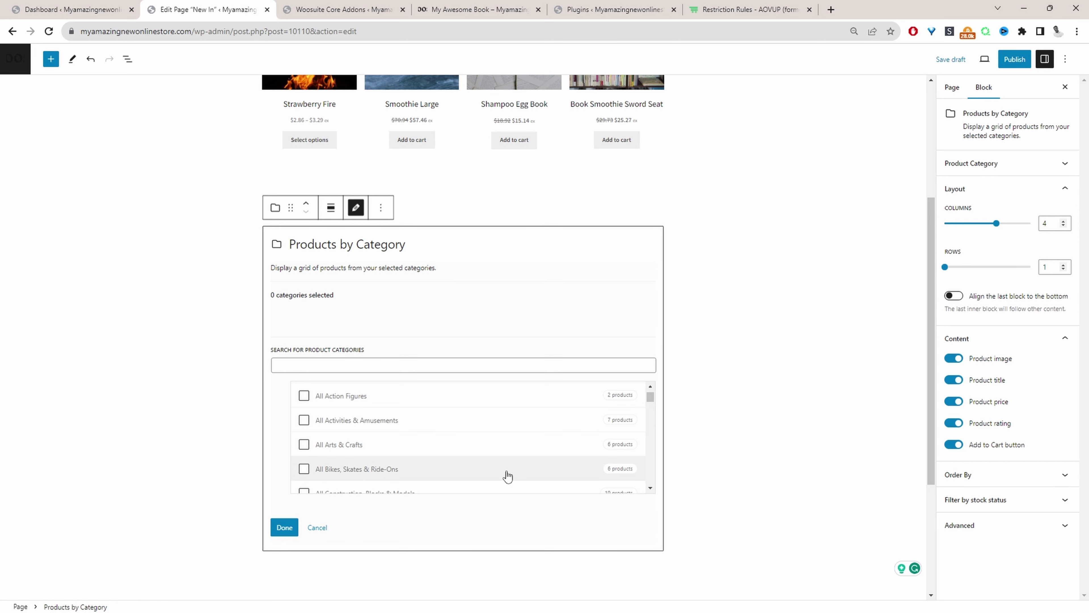
{"action": "left_click", "coordinate": [305, 446]}
{"action": "left_click", "coordinate": [295, 530]}
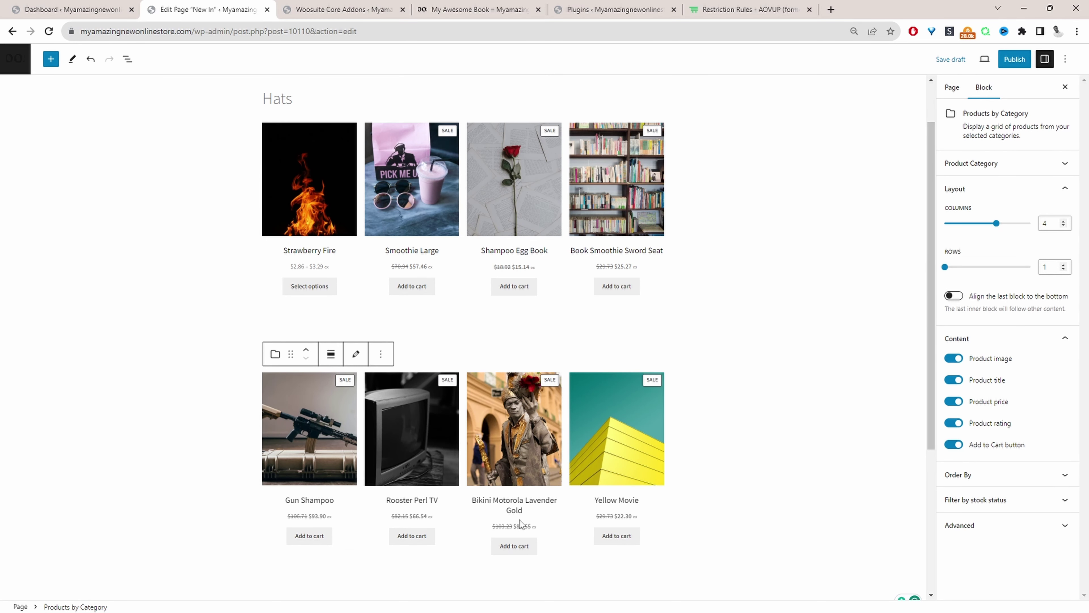
Publish the New In page and view it live.
{"action": "left_click", "coordinate": [1012, 60]}
{"action": "left_click", "coordinate": [986, 62]}
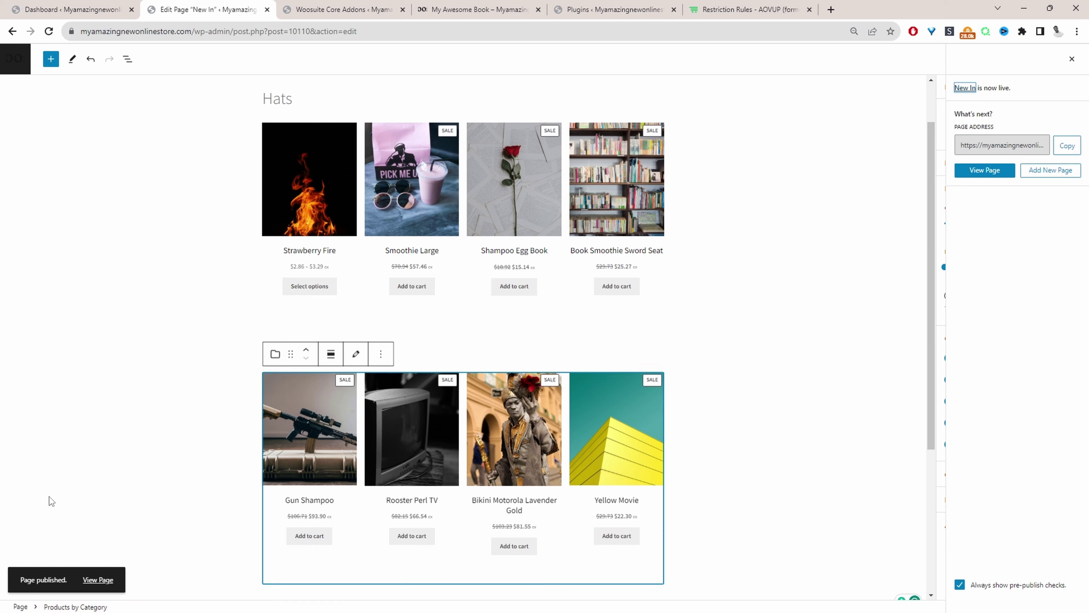
{"action": "left_click", "coordinate": [102, 584]}
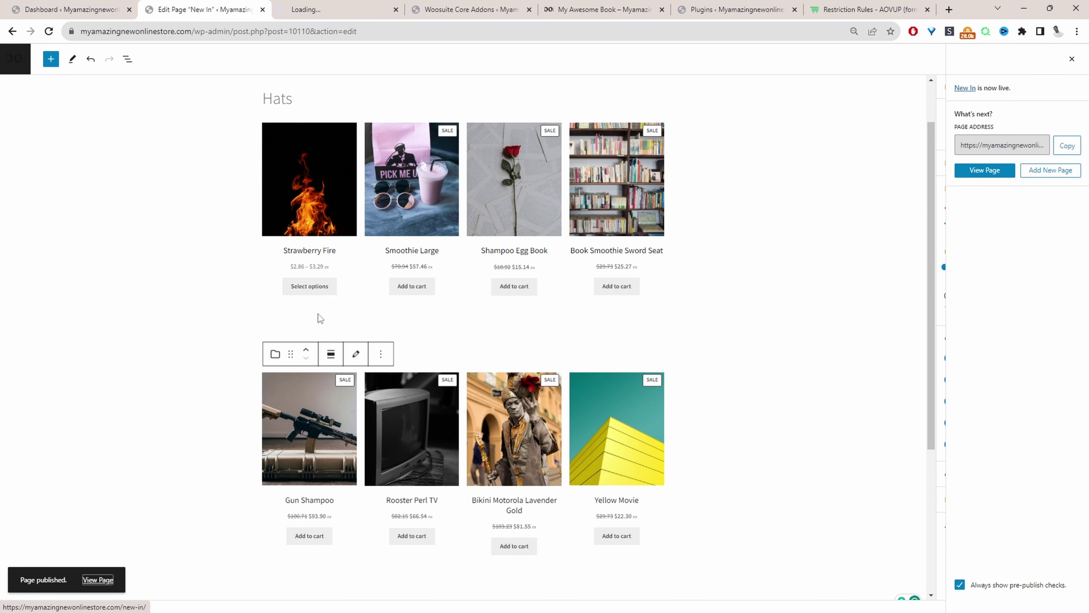
Return to the admin Dashboard and open the Woosuite Product Table settings.
{"action": "scroll", "coordinate": [525, 445], "scroll_direction": "down", "scroll_amount": 2}
{"action": "scroll", "coordinate": [165, 139], "scroll_direction": "up", "scroll_amount": 4}
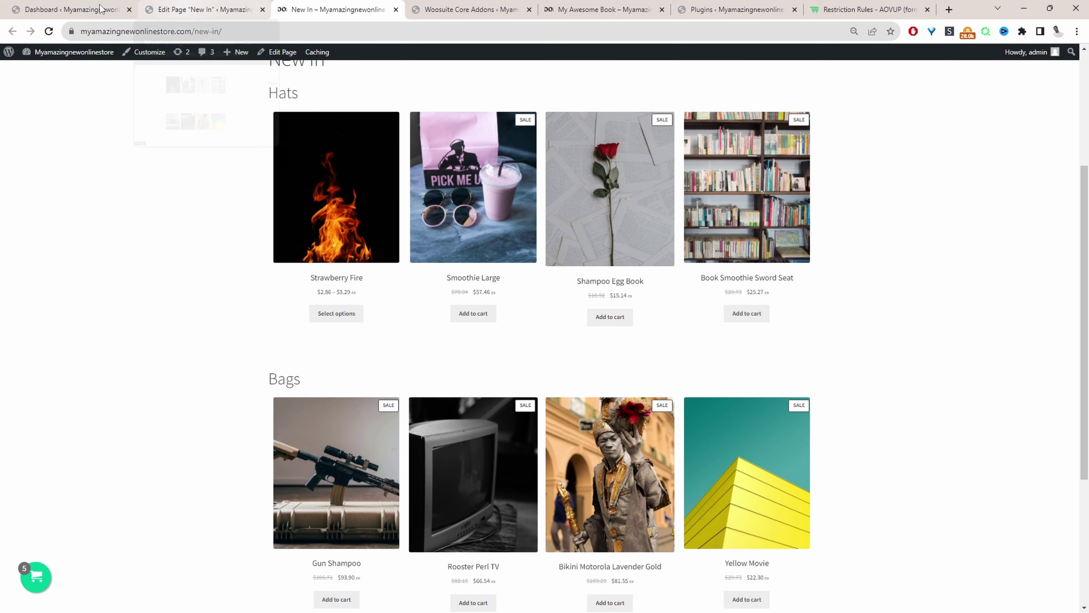
{"action": "left_click", "coordinate": [206, 9]}
{"action": "left_click", "coordinate": [68, 9]}
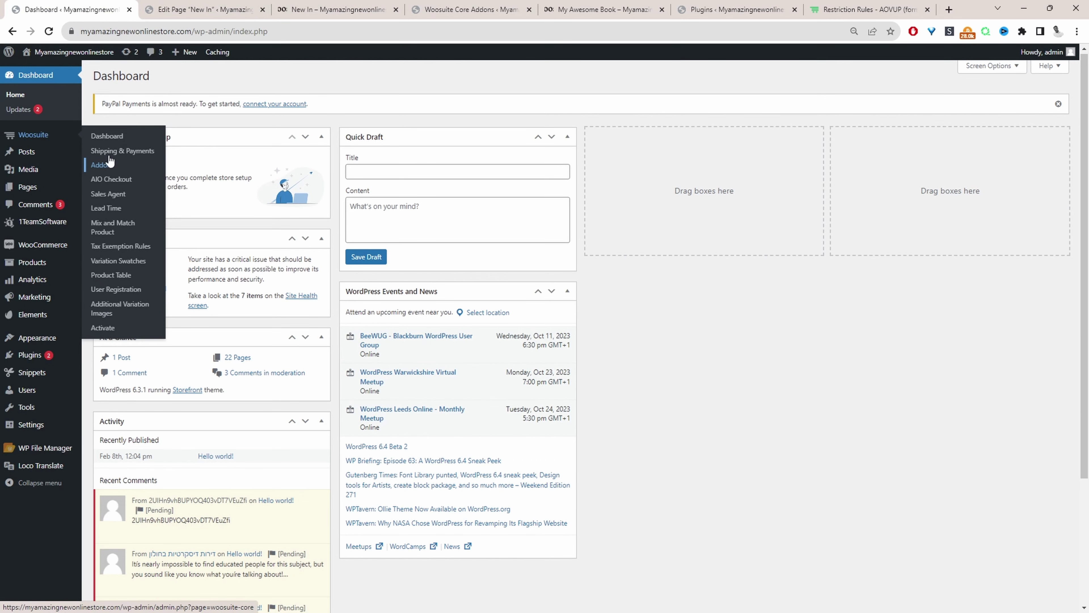
{"action": "left_click", "coordinate": [111, 288]}
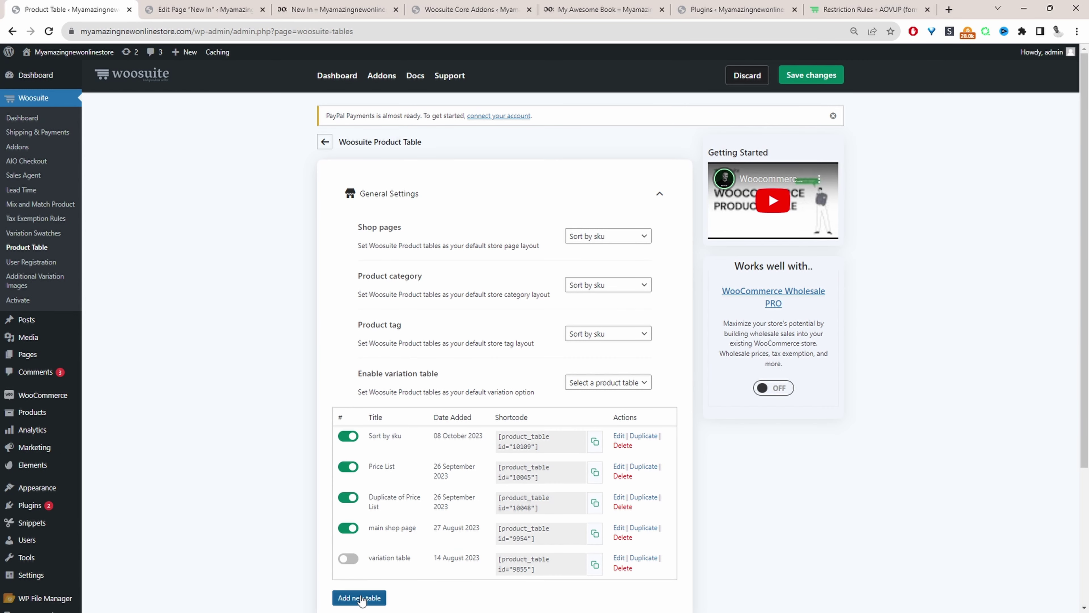
Add a 'Hats Category' table with columns Name, Image, Sku, Short description, Price, Add to cart.
{"action": "left_click", "coordinate": [357, 601]}
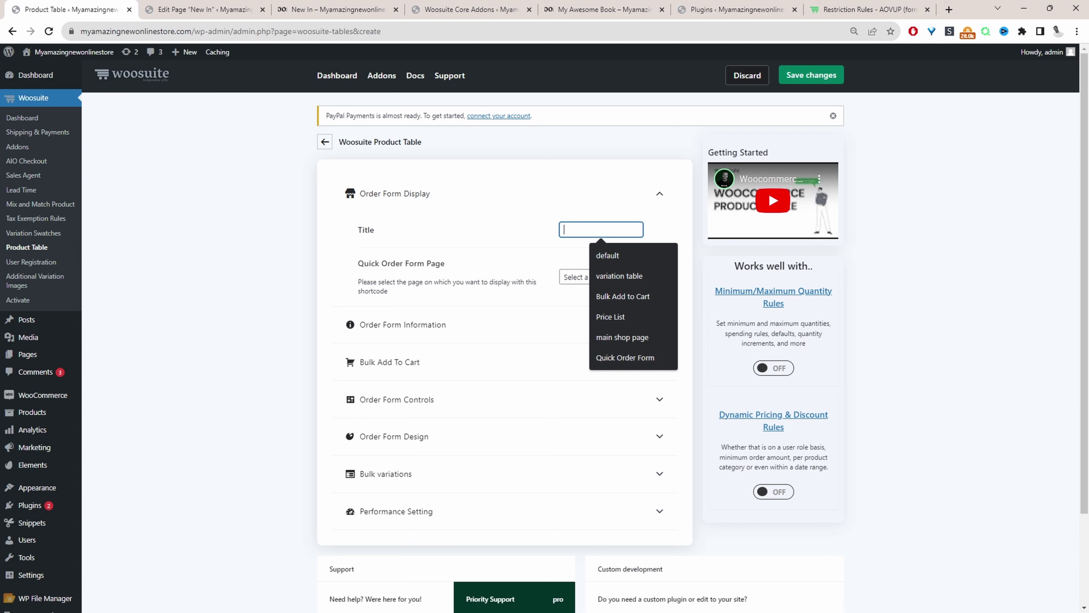
{"action": "type", "text": "Ha"}
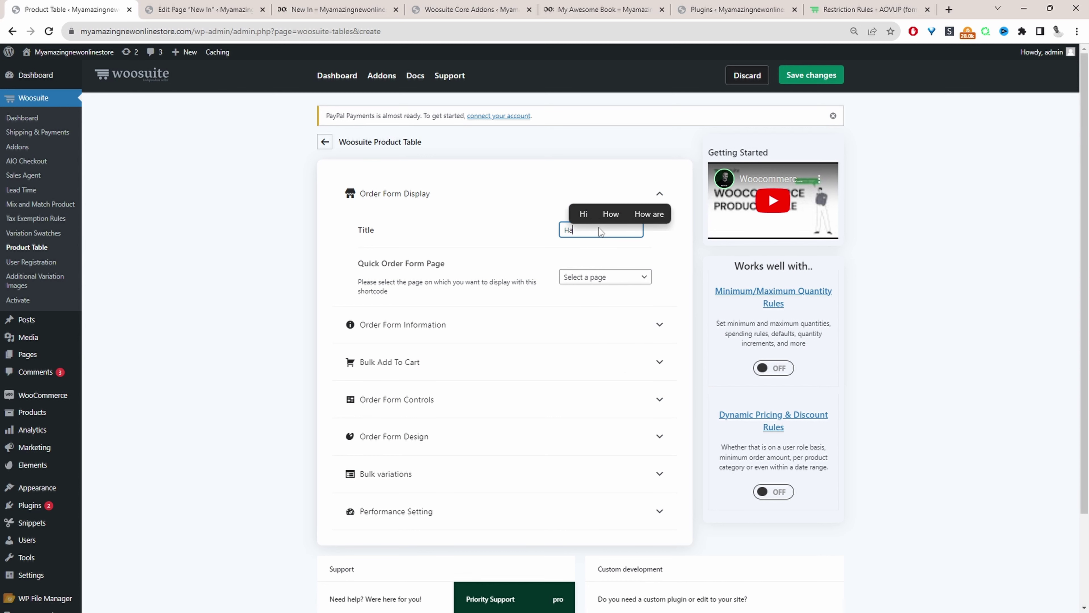
{"action": "type", "text": "ts Category"}
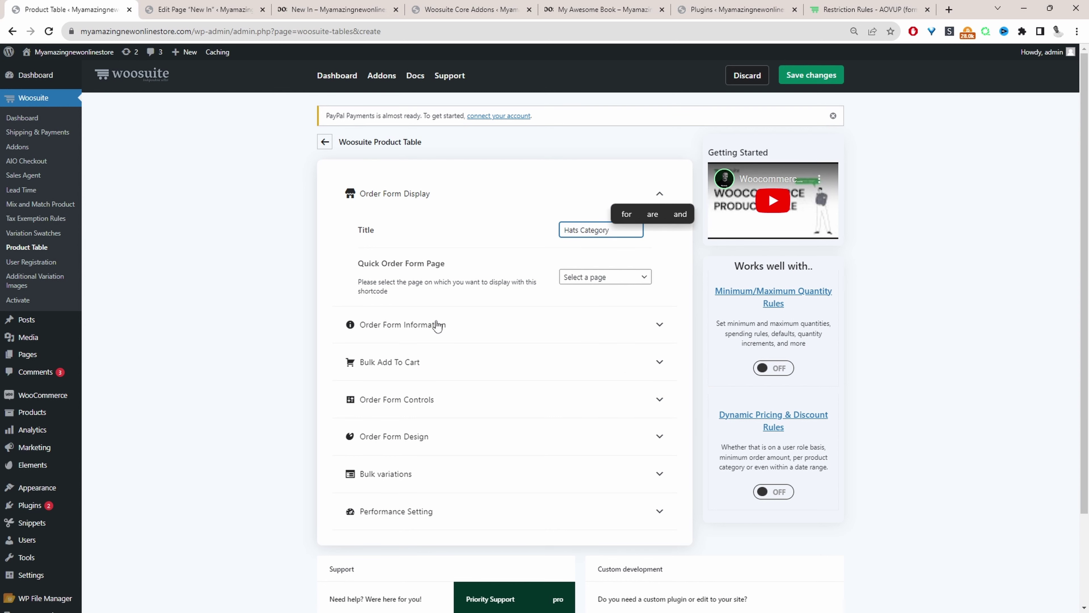
{"action": "left_click", "coordinate": [427, 329]}
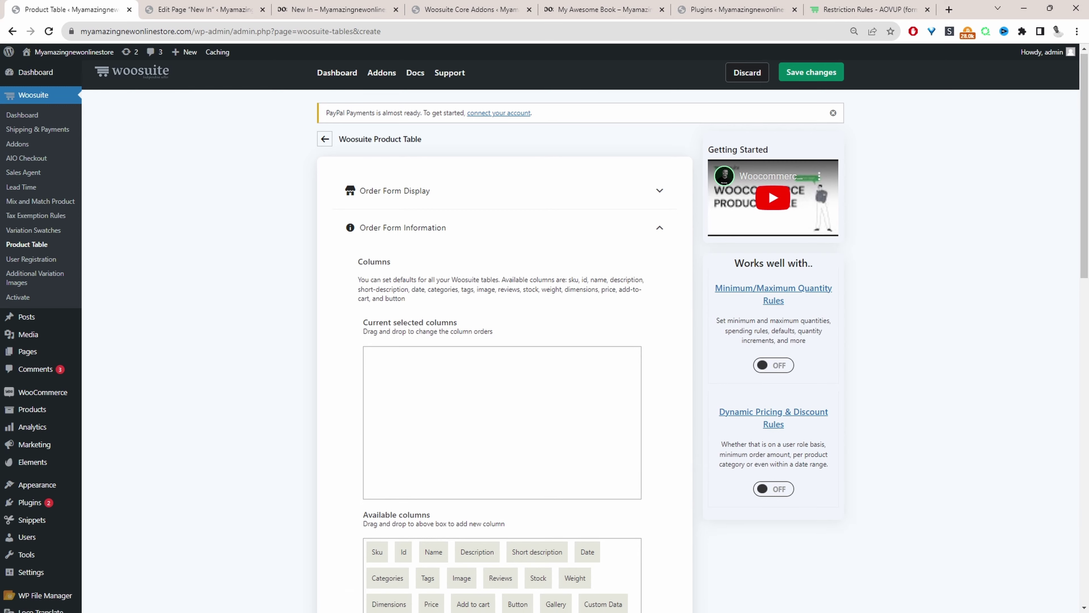
{"action": "scroll", "coordinate": [400, 380], "scroll_direction": "down", "scroll_amount": 2}
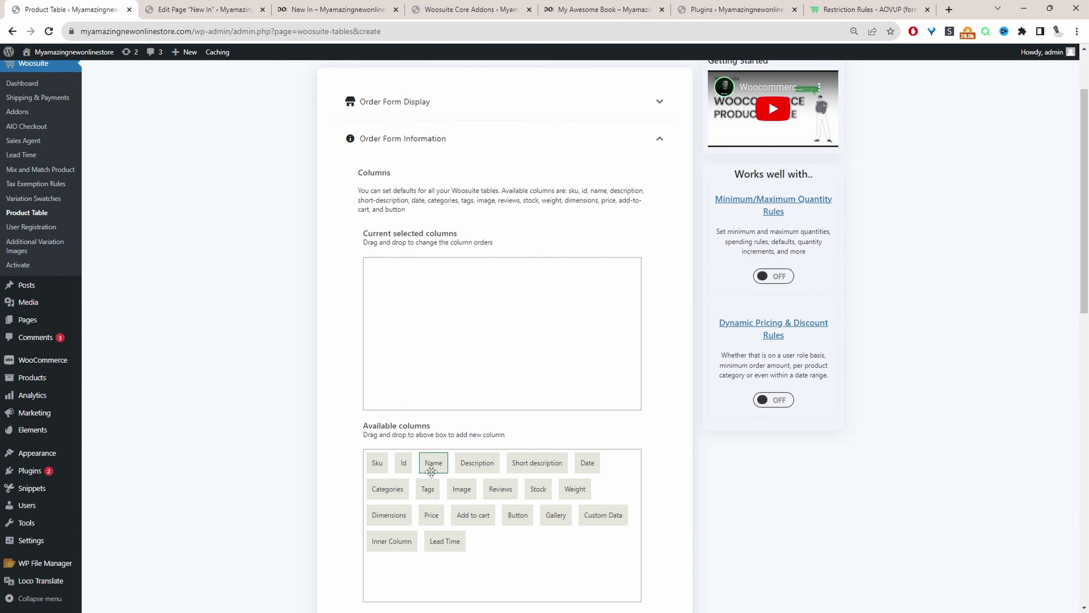
{"action": "left_click_drag", "start_coordinate": [437, 462], "coordinate": [401, 283]}
{"action": "left_click_drag", "start_coordinate": [536, 462], "coordinate": [480, 310]}
{"action": "left_click_drag", "start_coordinate": [431, 515], "coordinate": [482, 274]}
{"action": "left_click_drag", "start_coordinate": [377, 463], "coordinate": [541, 294]}
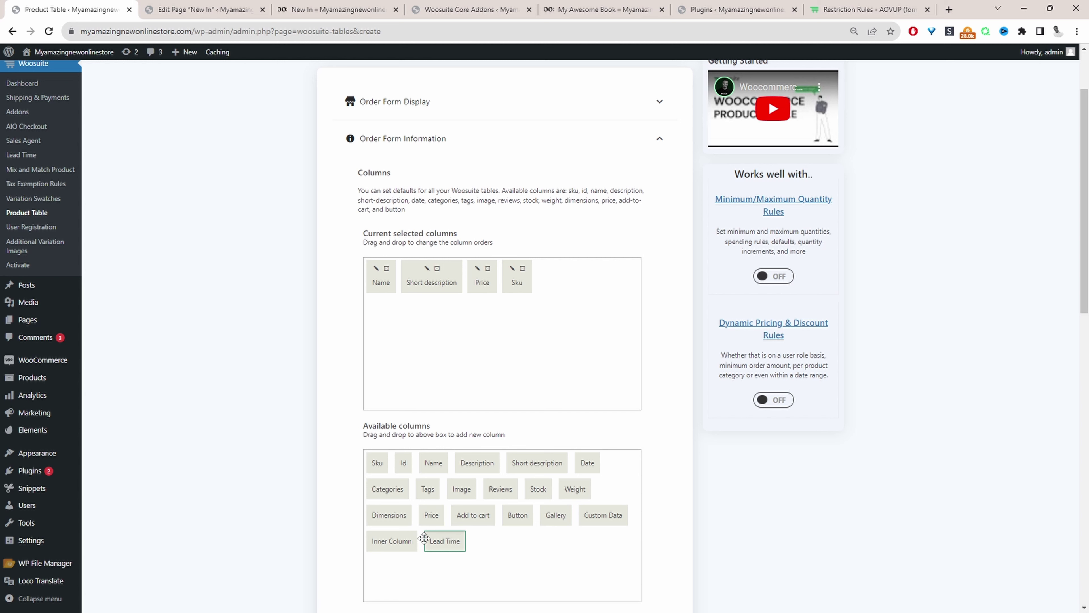
{"action": "left_click_drag", "start_coordinate": [463, 517], "coordinate": [414, 282]}
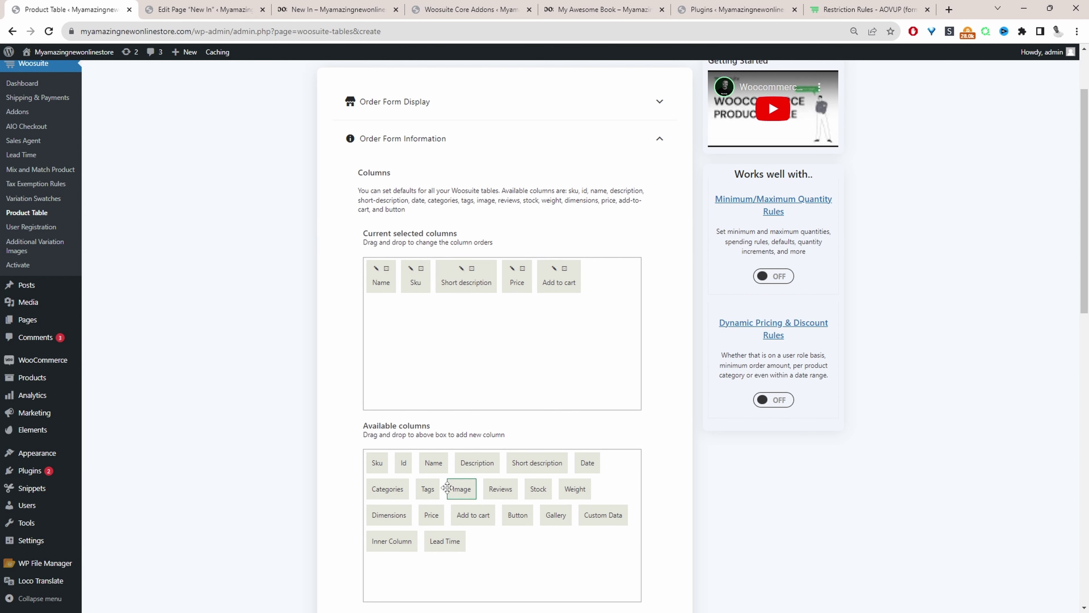
{"action": "left_click_drag", "start_coordinate": [455, 487], "coordinate": [412, 286]}
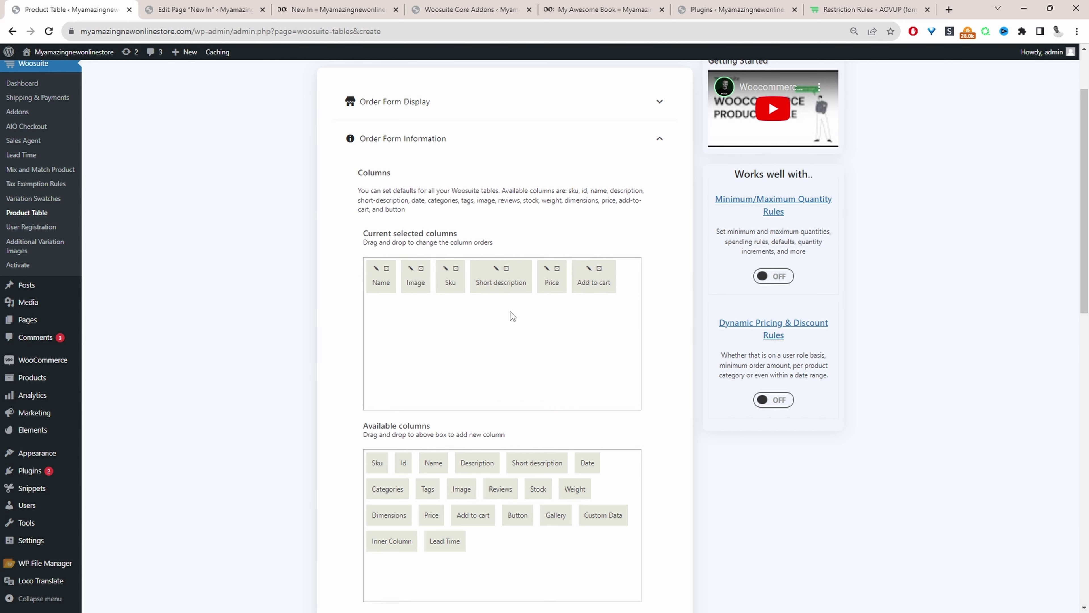
Relabel the Name column as 'Product'.
{"action": "left_click", "coordinate": [376, 269]}
{"action": "double_click", "coordinate": [493, 282]}
{"action": "type", "text": "Product"}
{"action": "left_click", "coordinate": [388, 377]}
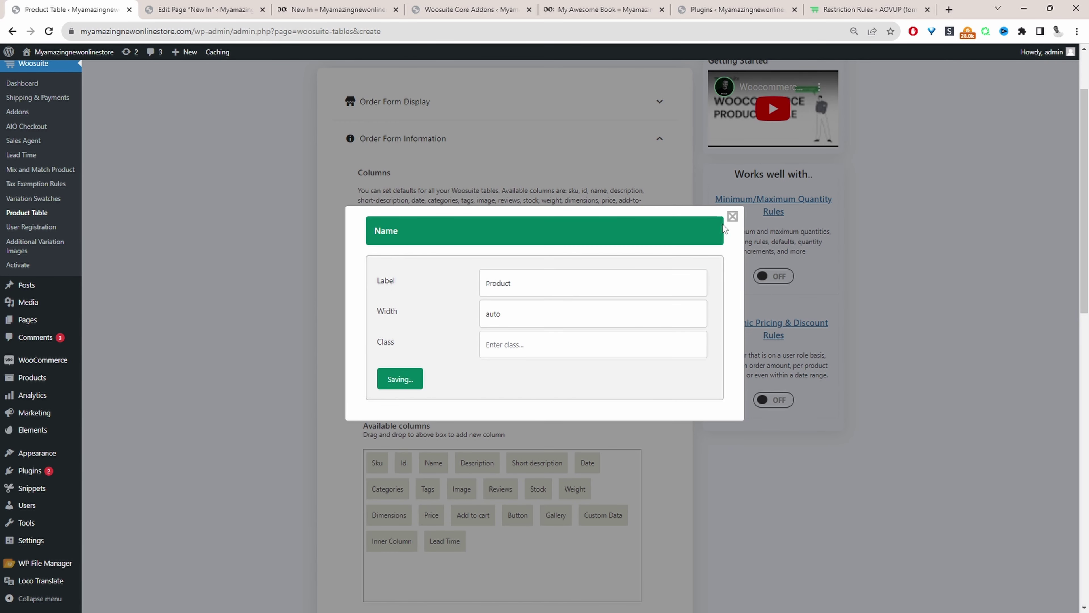
{"action": "left_click", "coordinate": [732, 216]}
{"action": "scroll", "coordinate": [406, 345], "scroll_direction": "down", "scroll_amount": 5}
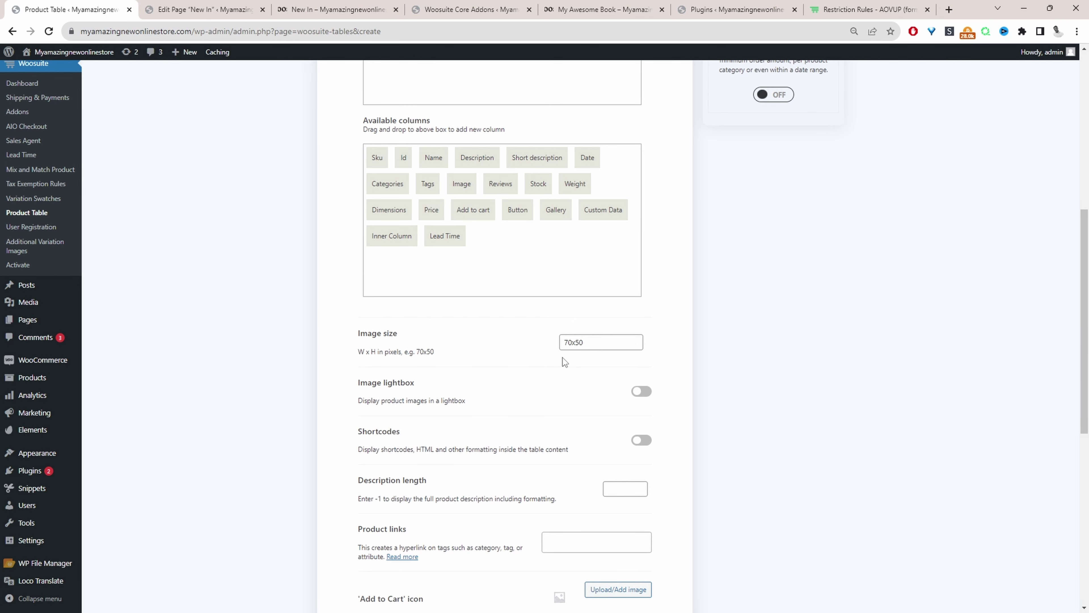
{"action": "scroll", "coordinate": [563, 357], "scroll_direction": "down", "scroll_amount": 4}
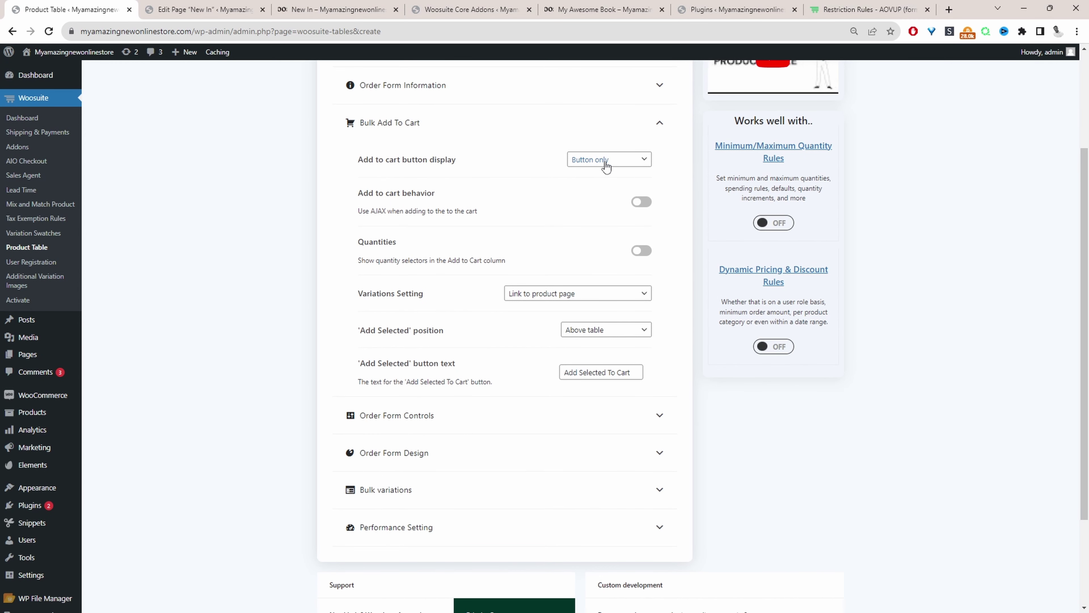
Turn on AJAX add to cart and quantity selectors, with variations as dropdown lists.
{"action": "left_click", "coordinate": [644, 204]}
{"action": "left_click", "coordinate": [644, 251]}
{"action": "left_click", "coordinate": [532, 295]}
{"action": "left_click", "coordinate": [553, 318]}
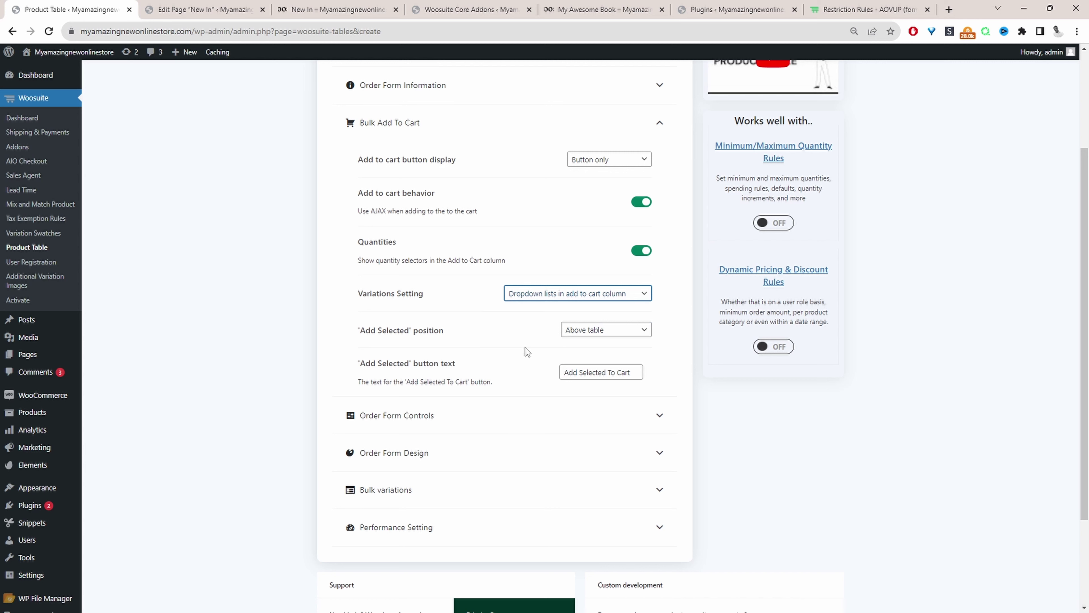
{"action": "left_click", "coordinate": [395, 419]}
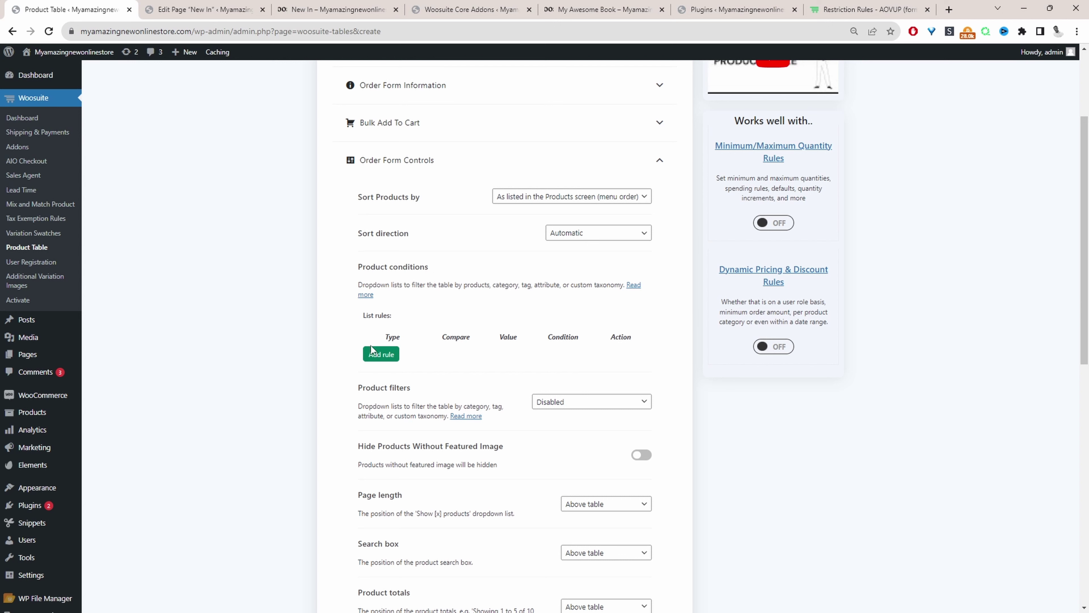
Add a product condition limiting the table to the All Dolls category.
{"action": "left_click", "coordinate": [376, 356]}
{"action": "left_click", "coordinate": [380, 354]}
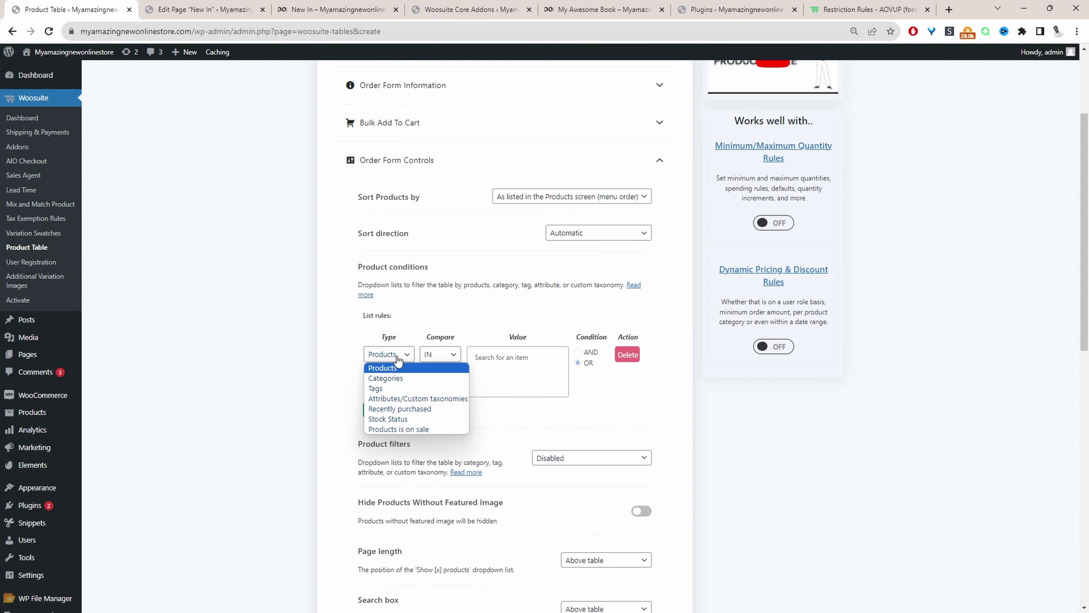
{"action": "left_click", "coordinate": [392, 379]}
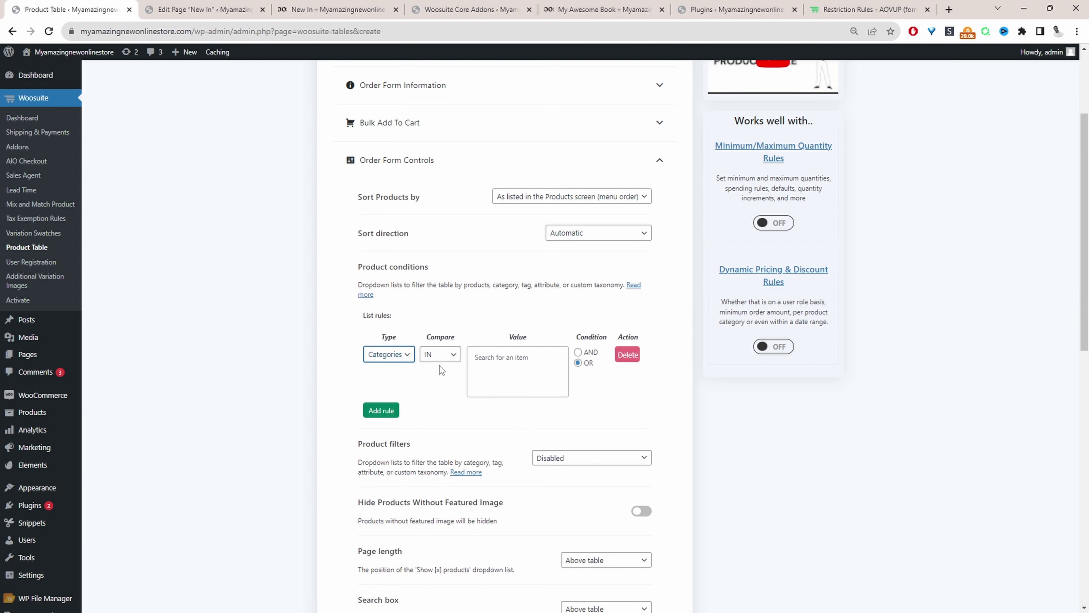
{"action": "left_click", "coordinate": [506, 364]}
{"action": "scroll", "coordinate": [520, 443], "scroll_direction": "down", "scroll_amount": 2}
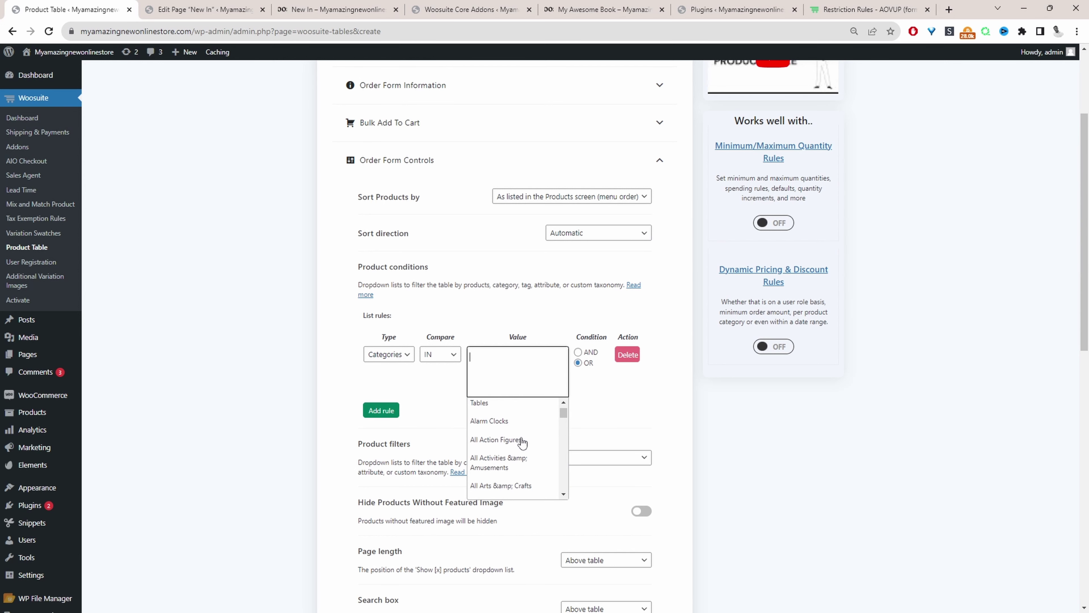
{"action": "scroll", "coordinate": [530, 489], "scroll_direction": "down", "scroll_amount": 2}
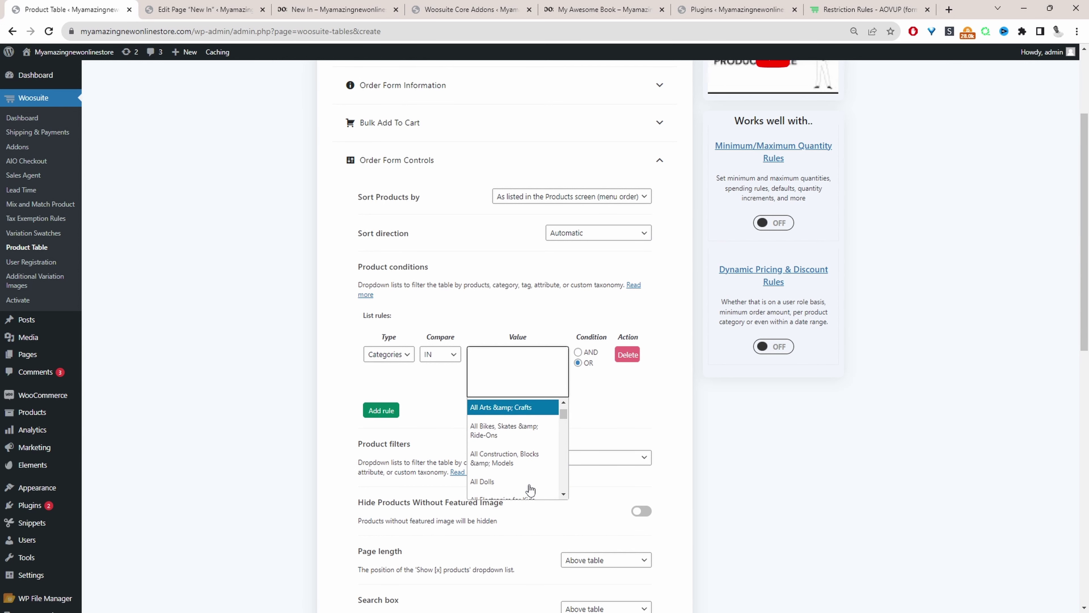
{"action": "left_click", "coordinate": [512, 473]}
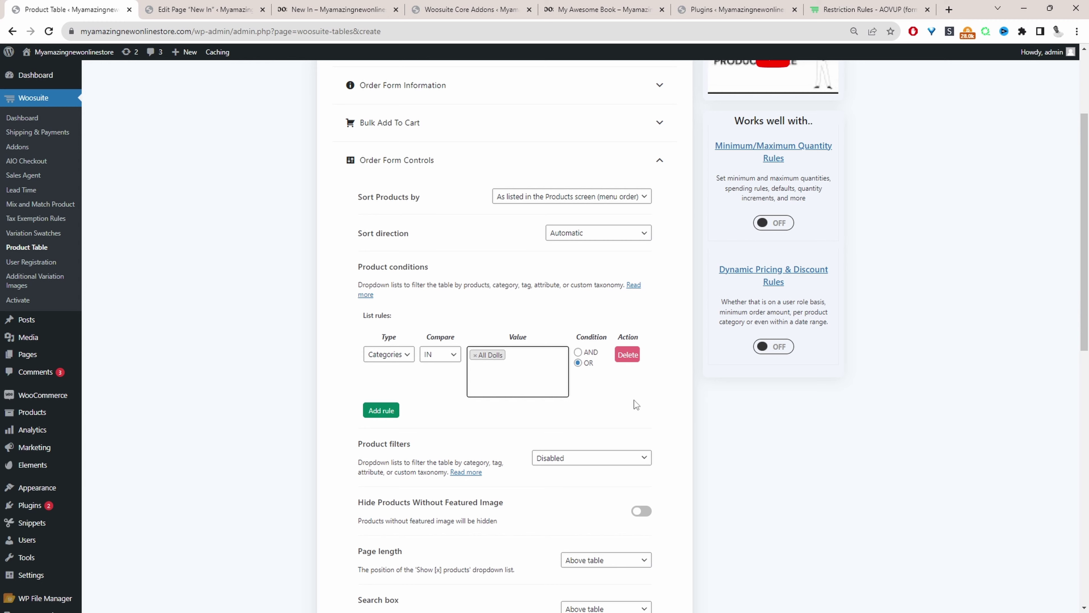
{"action": "scroll", "coordinate": [635, 404], "scroll_direction": "down", "scroll_amount": 3}
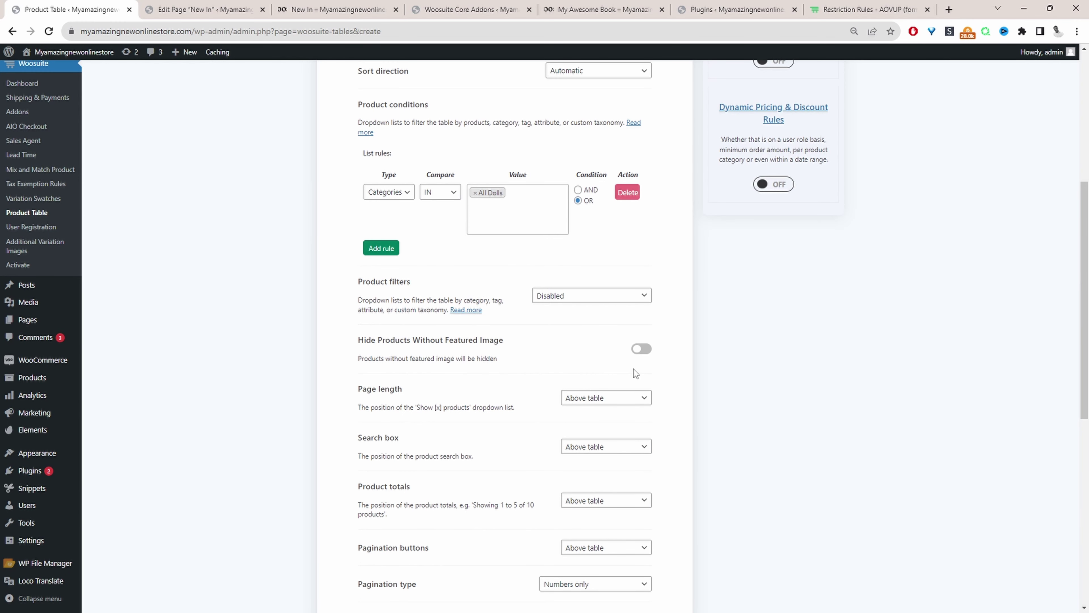
Base the product filters on the table's columns and review the design settings.
{"action": "left_click", "coordinate": [575, 298]}
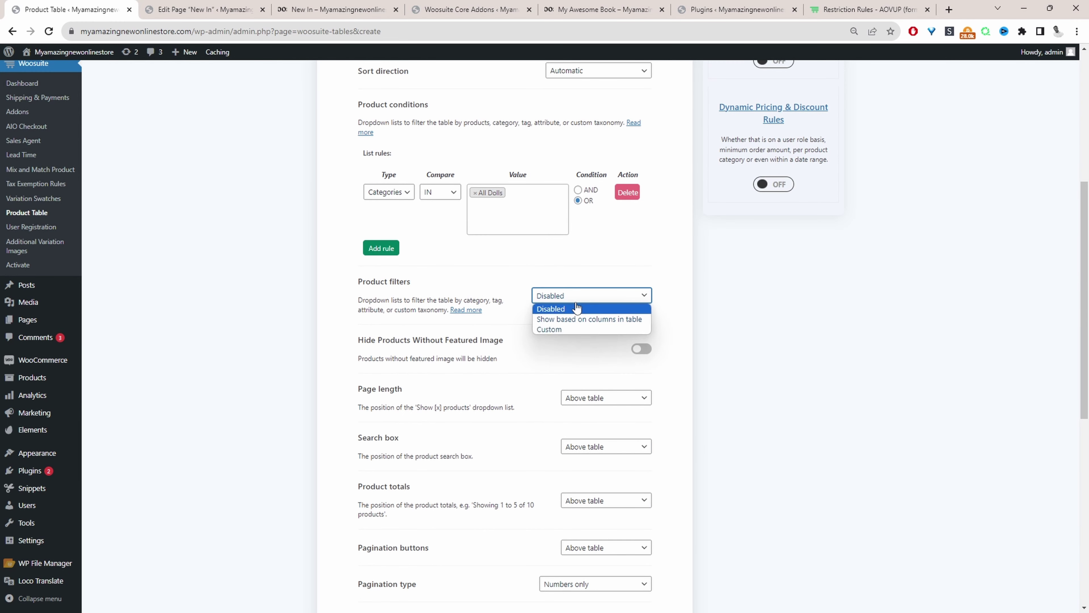
{"action": "left_click", "coordinate": [587, 320]}
{"action": "scroll", "coordinate": [689, 362], "scroll_direction": "down", "scroll_amount": 5}
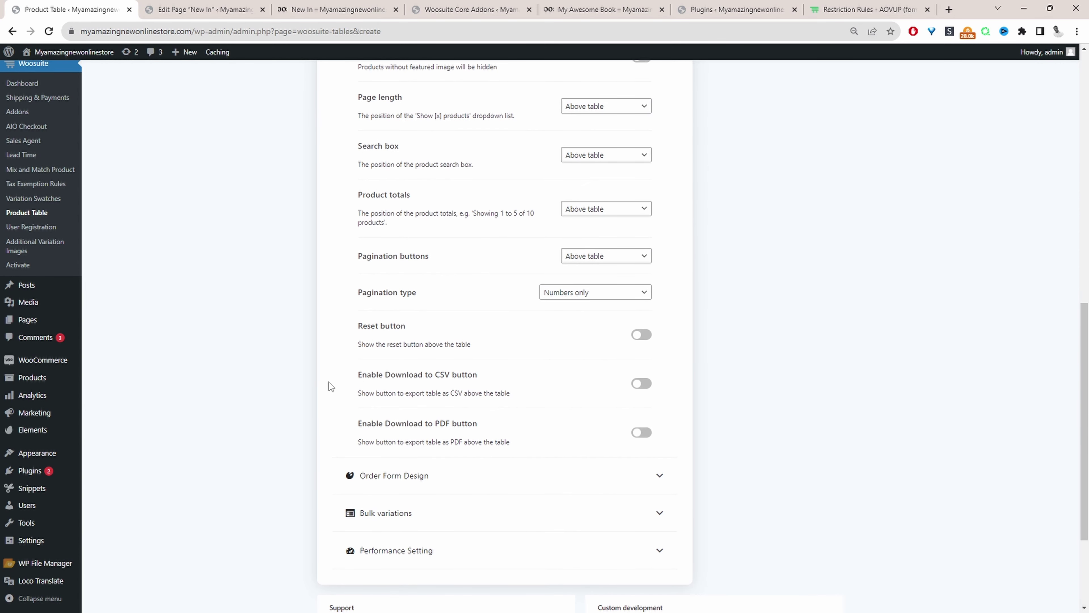
{"action": "scroll", "coordinate": [580, 387], "scroll_direction": "down", "scroll_amount": 3}
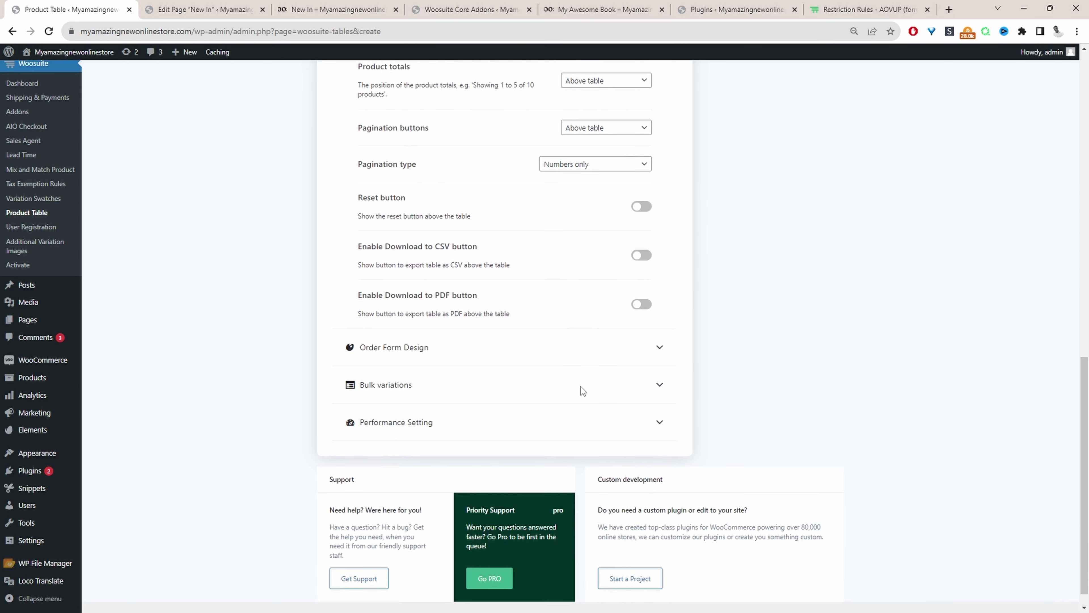
{"action": "left_click", "coordinate": [622, 329]}
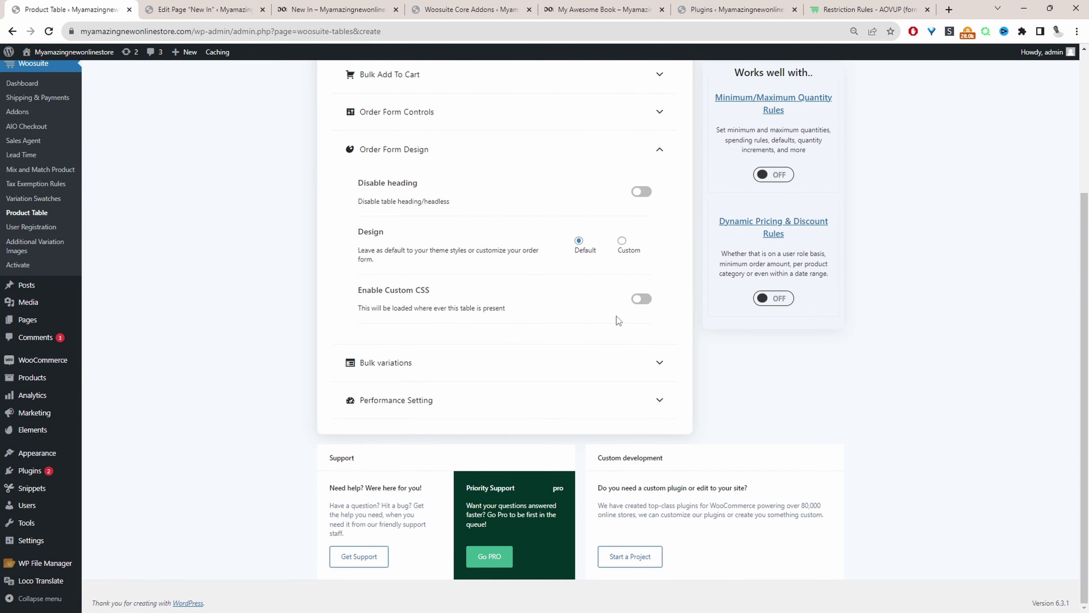
{"action": "scroll", "coordinate": [690, 389], "scroll_direction": "up", "scroll_amount": 5}
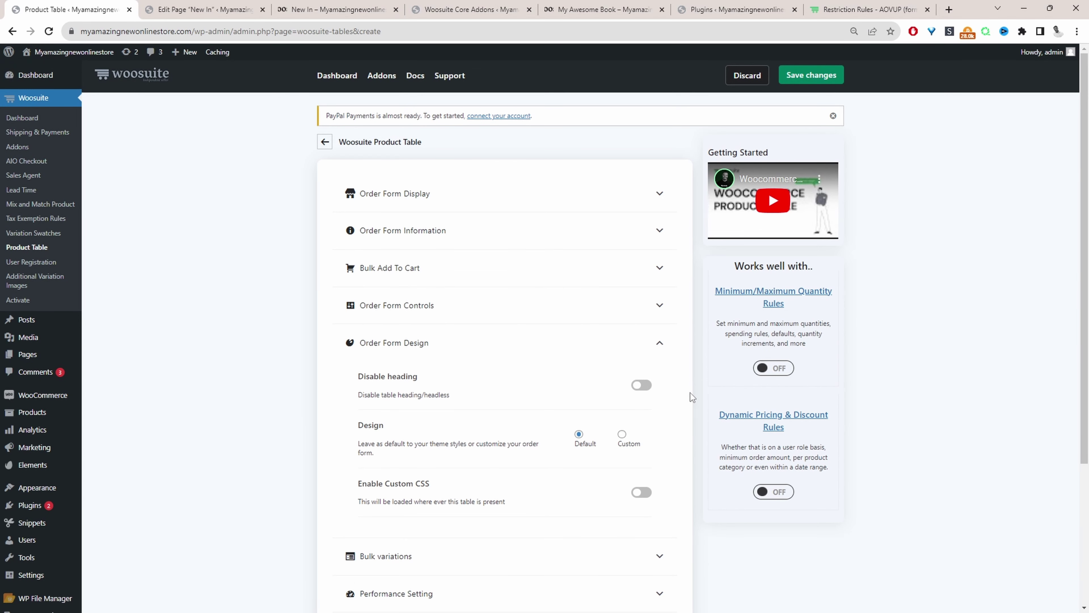
Save the Hats Category table, then duplicate it from the tables list.
{"action": "left_click", "coordinate": [811, 84]}
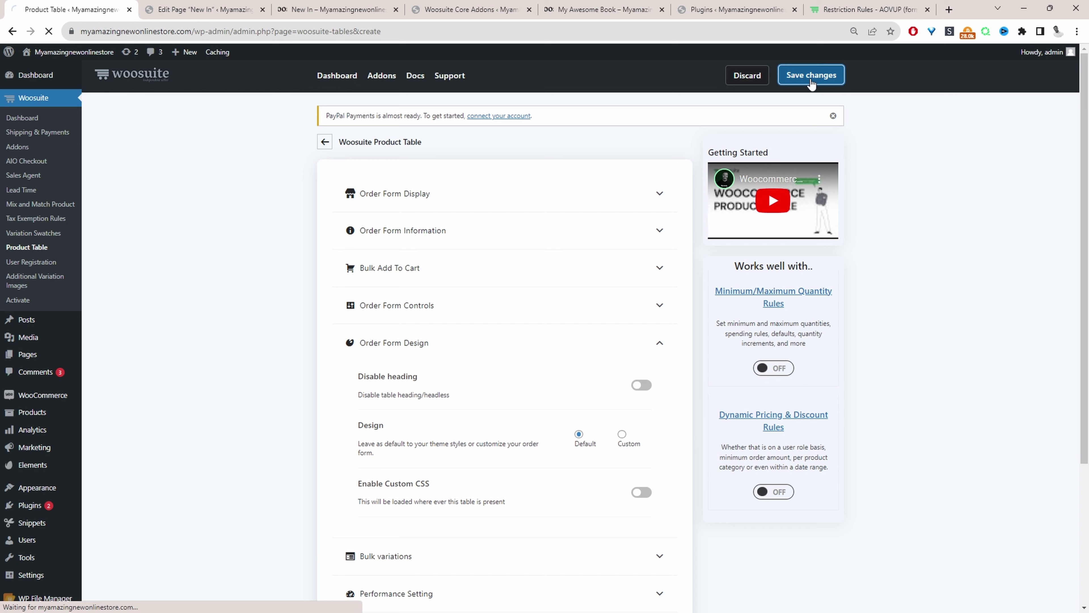
{"action": "left_click", "coordinate": [322, 187]}
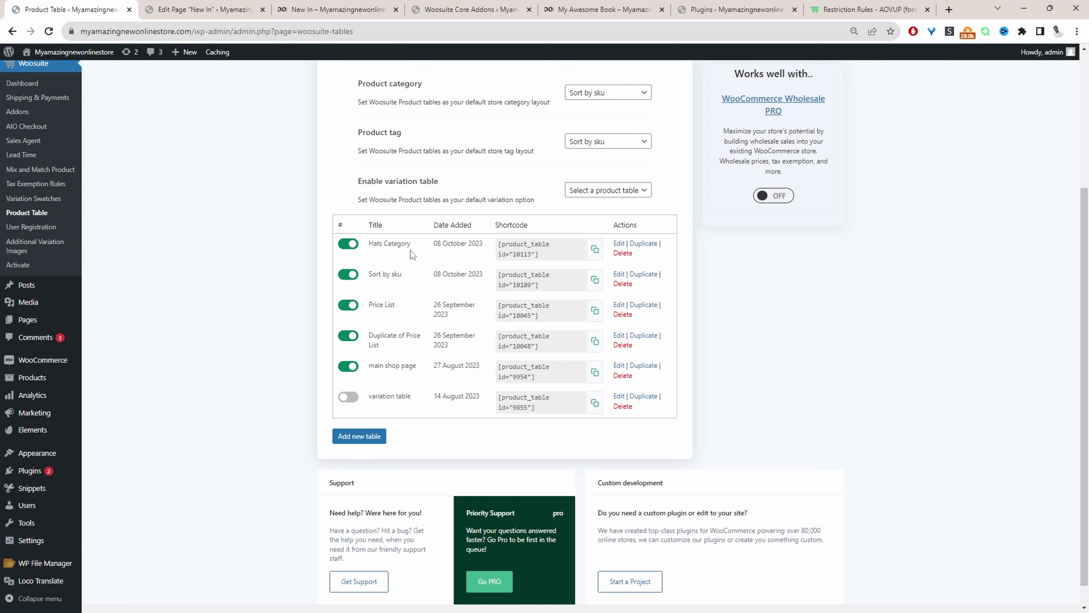
{"action": "left_click", "coordinate": [649, 244]}
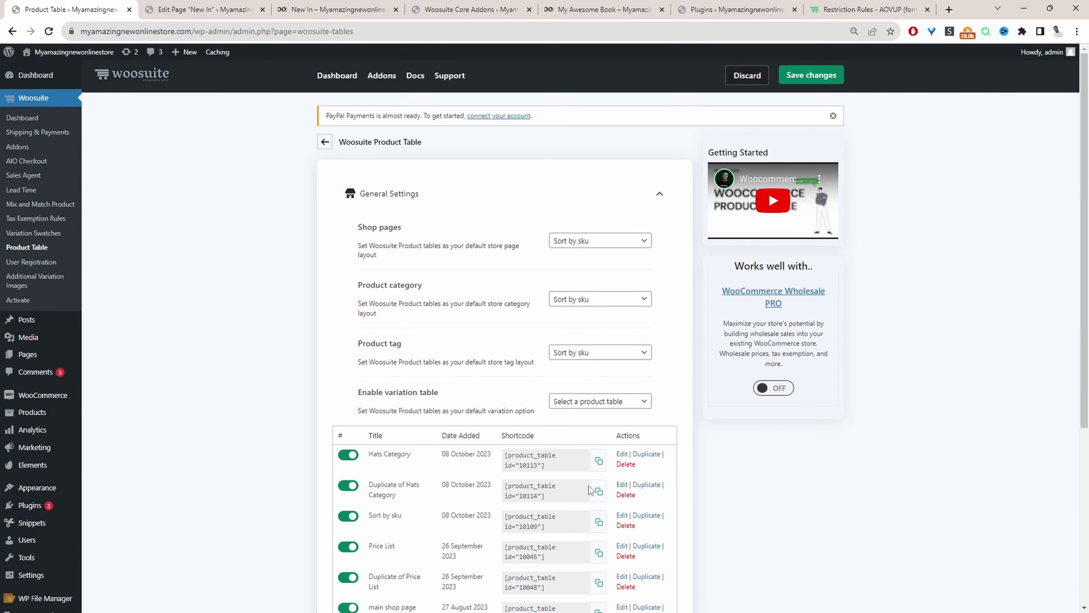
Retitle the duplicated Hats table to 'Bags Category'.
{"action": "left_click", "coordinate": [620, 484]}
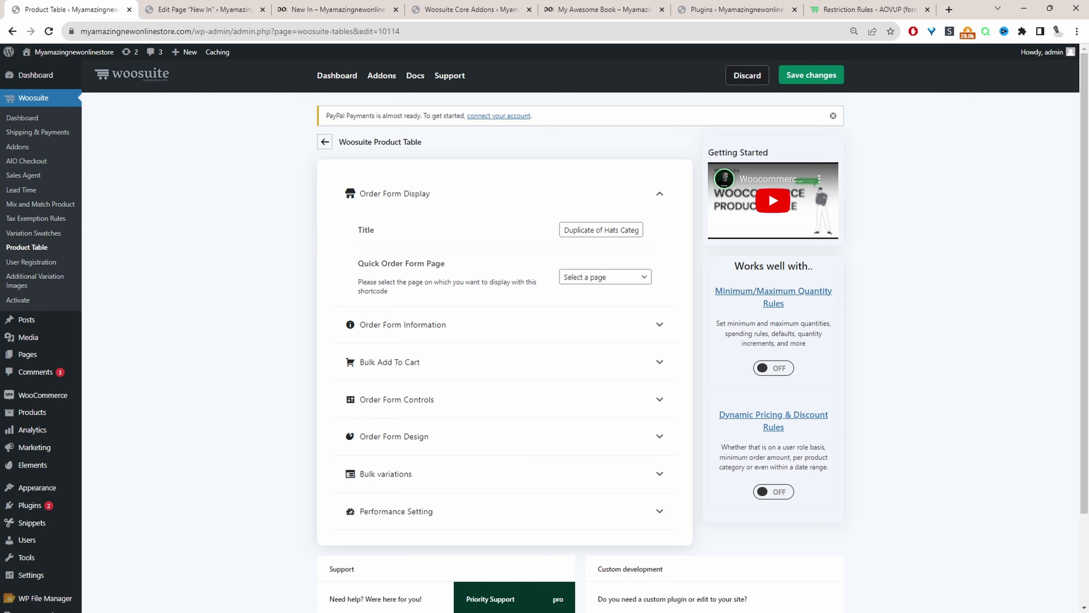
{"action": "left_click_drag", "start_coordinate": [620, 230], "coordinate": [539, 235]}
{"action": "key", "text": "BackSpace"}
{"action": "type", "text": "Bags Category"}
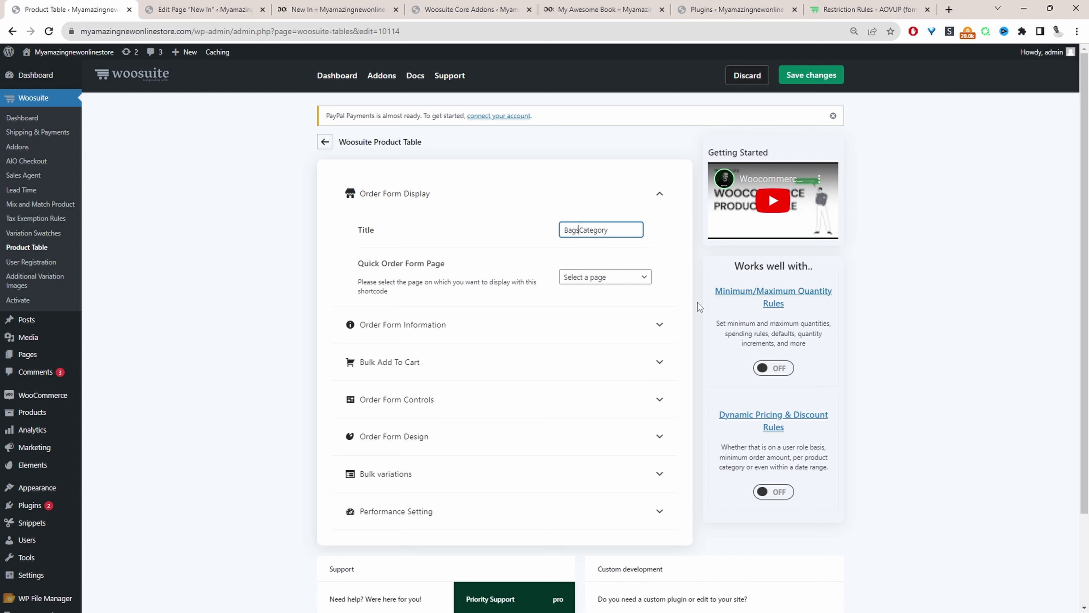
Limit the table to All Pretend Play & Dress-up, save it, and copy the Hats shortcode.
{"action": "left_click", "coordinate": [375, 402]}
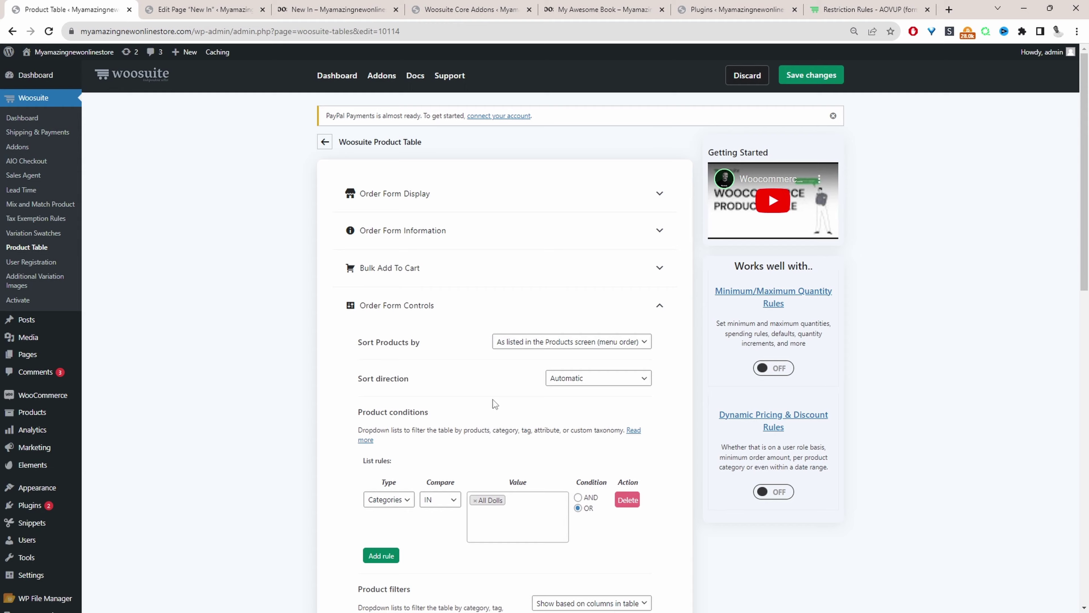
{"action": "scroll", "coordinate": [495, 404], "scroll_direction": "down", "scroll_amount": 2}
{"action": "left_click", "coordinate": [475, 395]}
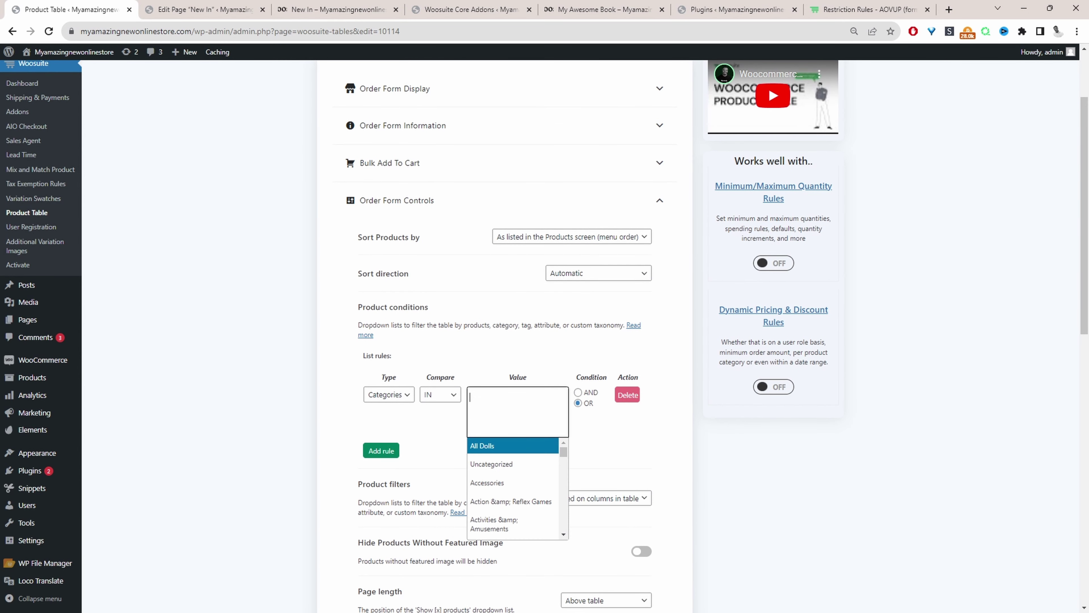
{"action": "scroll", "coordinate": [519, 497], "scroll_direction": "down", "scroll_amount": 5}
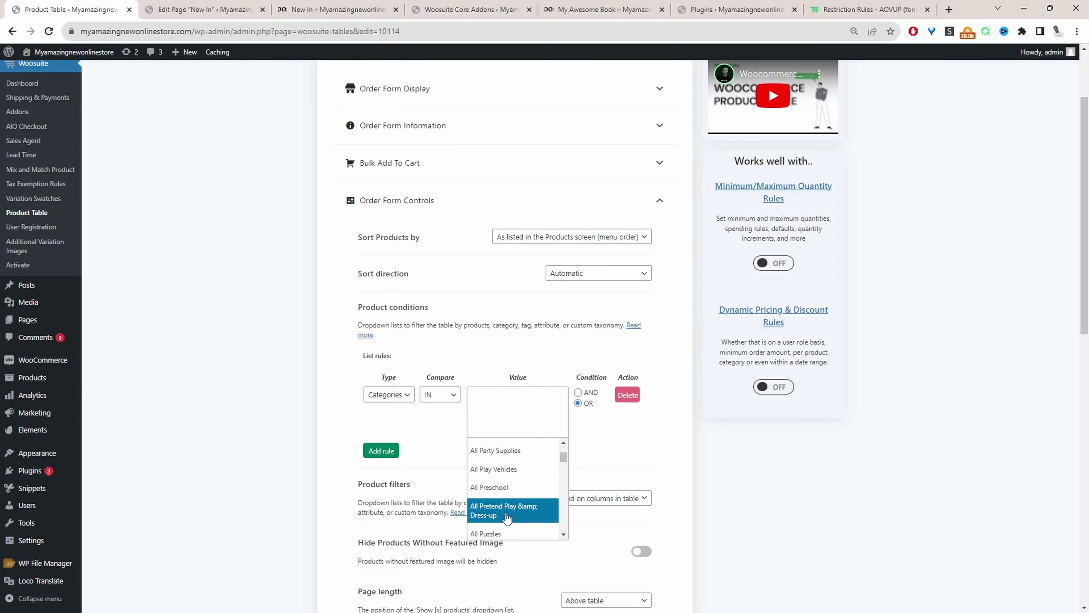
{"action": "left_click", "coordinate": [507, 518]}
{"action": "scroll", "coordinate": [755, 301], "scroll_direction": "up", "scroll_amount": 3}
{"action": "left_click", "coordinate": [806, 75]}
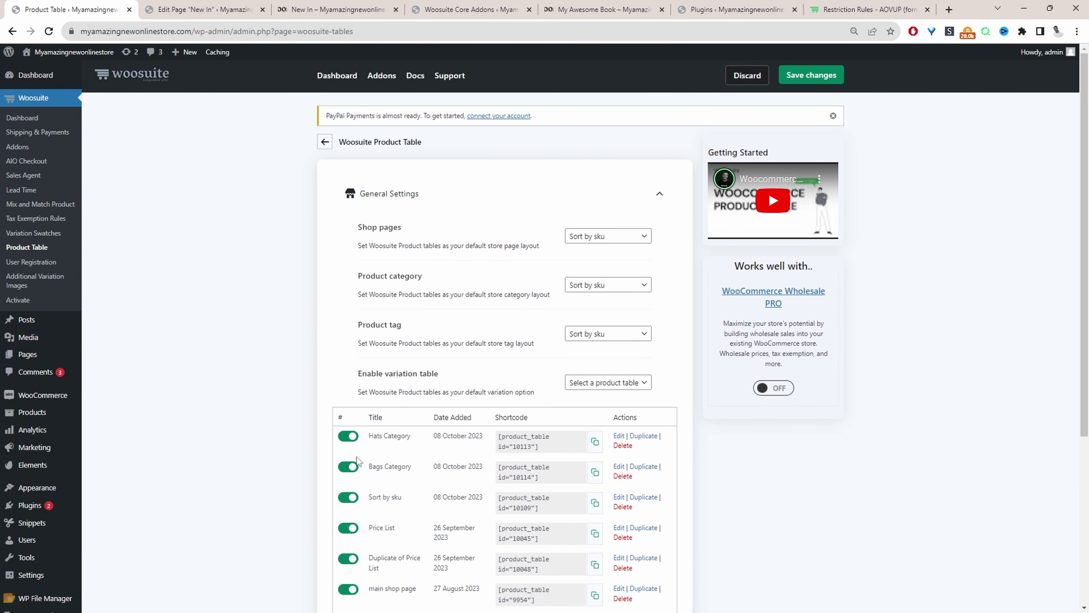
{"action": "left_click", "coordinate": [595, 441]}
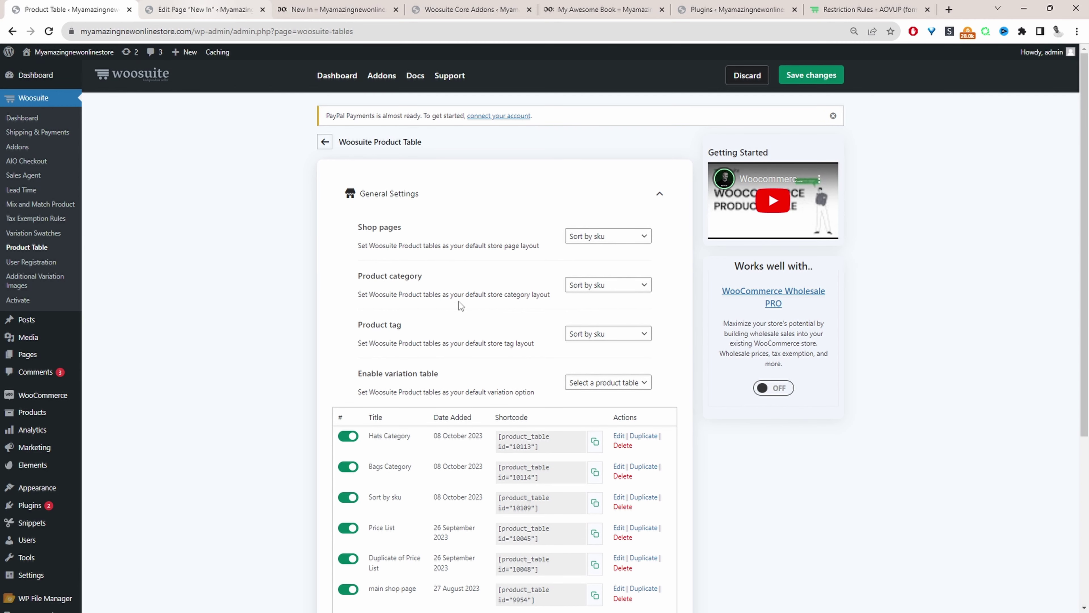
{"action": "left_click", "coordinate": [203, 10]}
Move the Hats heading below the Bags products and paste shortcode 10113 under it.
{"action": "scroll", "coordinate": [557, 386], "scroll_direction": "down", "scroll_amount": 5}
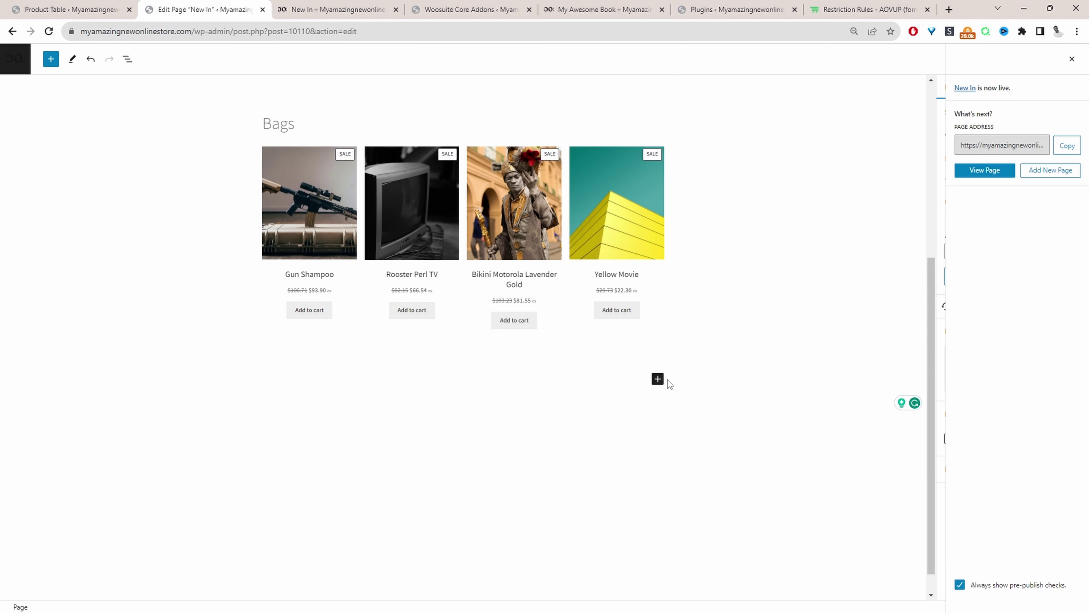
{"action": "scroll", "coordinate": [439, 211], "scroll_direction": "up", "scroll_amount": 5}
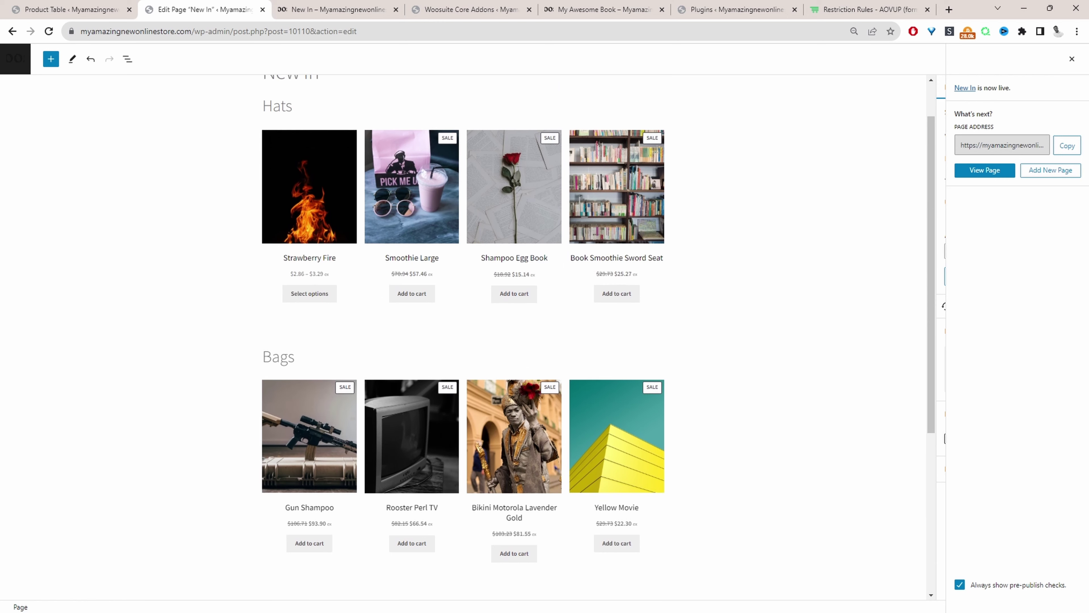
{"action": "left_click", "coordinate": [281, 144]}
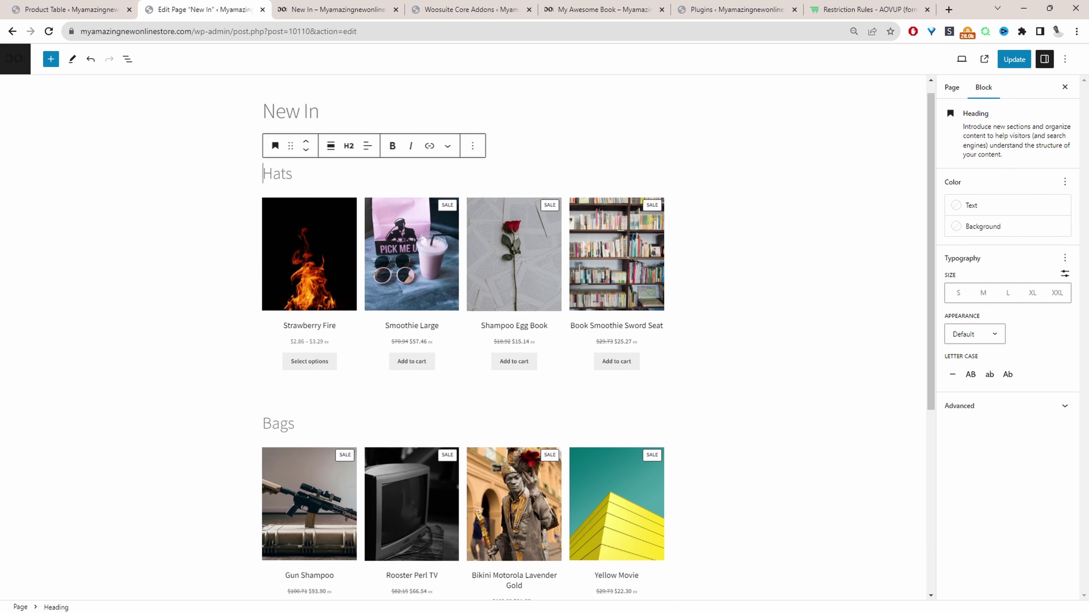
{"action": "left_click_drag", "start_coordinate": [291, 145], "coordinate": [328, 338]}
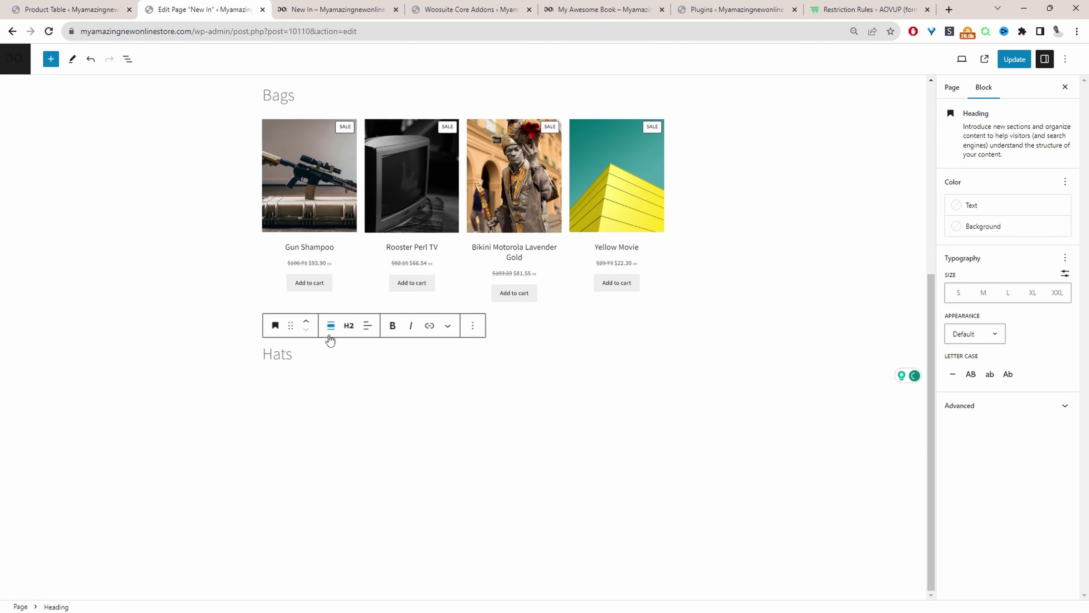
{"action": "left_click", "coordinate": [567, 362]}
{"action": "key", "text": "ctrl+v"}
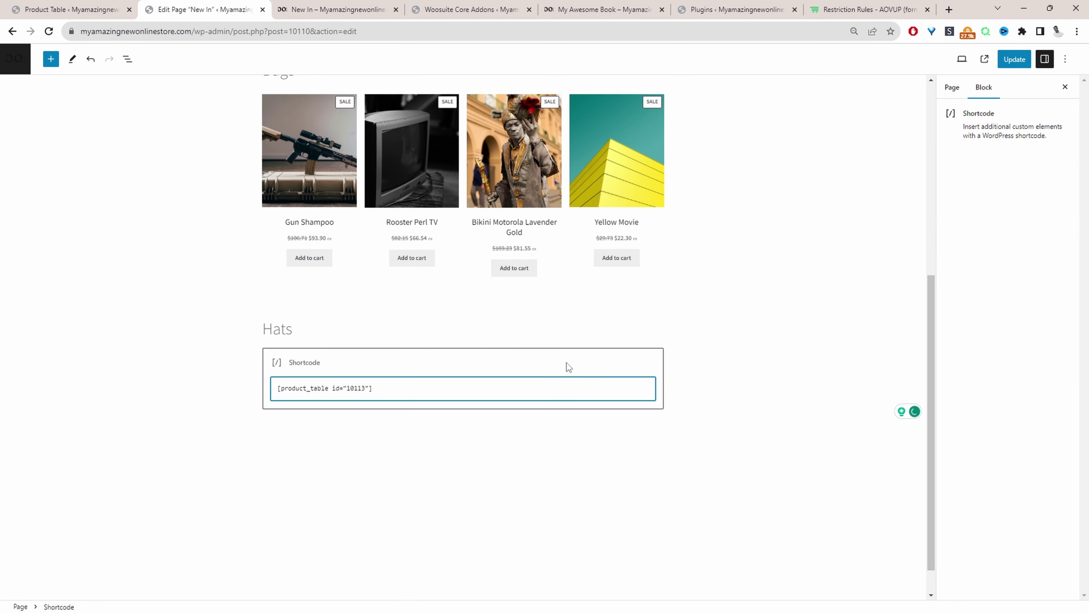
Move the Bags heading below the Hats shortcode, paste shortcode 10114 under it, and update the page.
{"action": "scroll", "coordinate": [482, 250], "scroll_direction": "up", "scroll_amount": 3}
{"action": "left_click", "coordinate": [446, 194]}
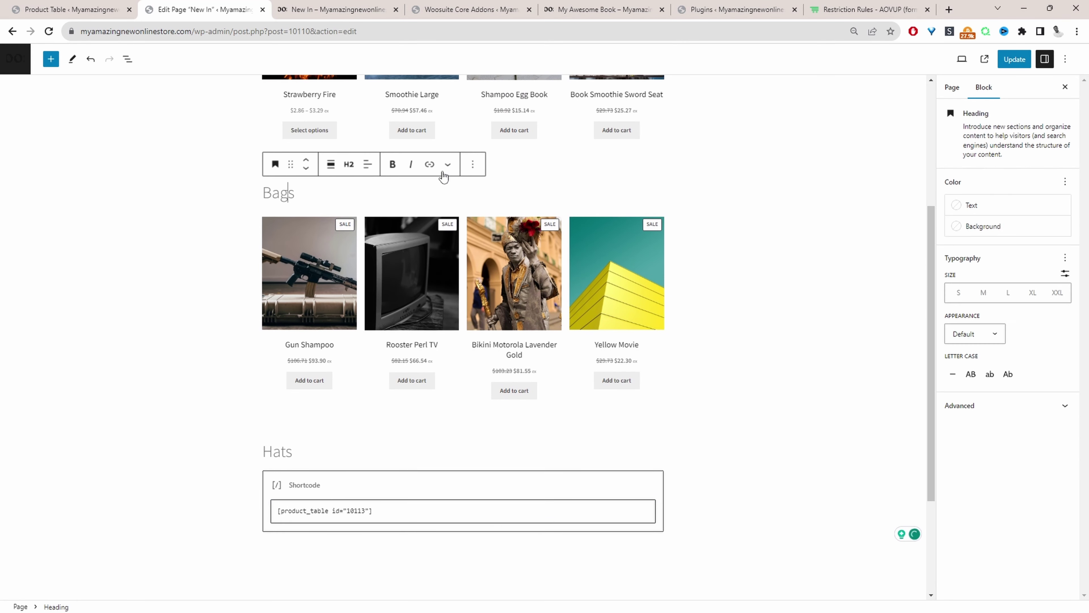
{"action": "left_click", "coordinate": [478, 165]}
{"action": "left_click", "coordinate": [477, 164]}
{"action": "left_click_drag", "start_coordinate": [290, 164], "coordinate": [325, 378]}
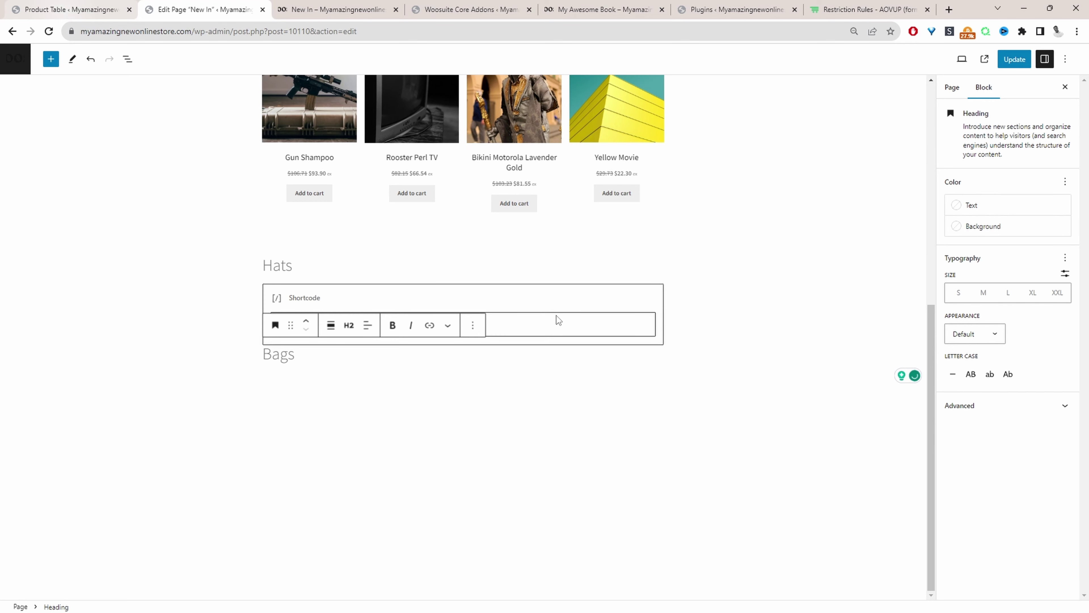
{"action": "left_click", "coordinate": [109, 5]}
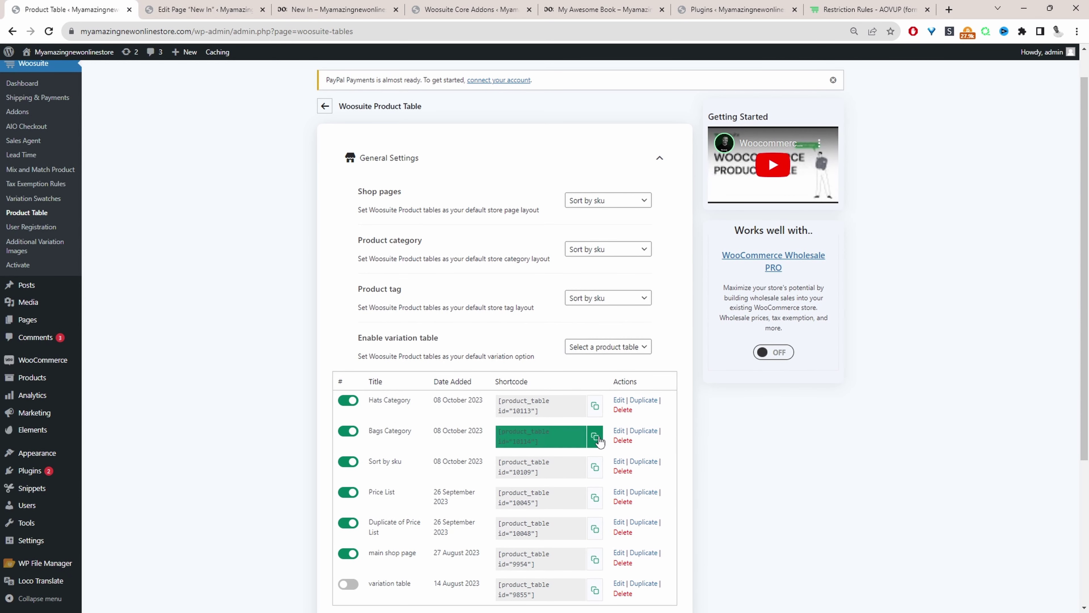
{"action": "left_click", "coordinate": [201, 9]}
{"action": "key", "text": "ctrl+v"}
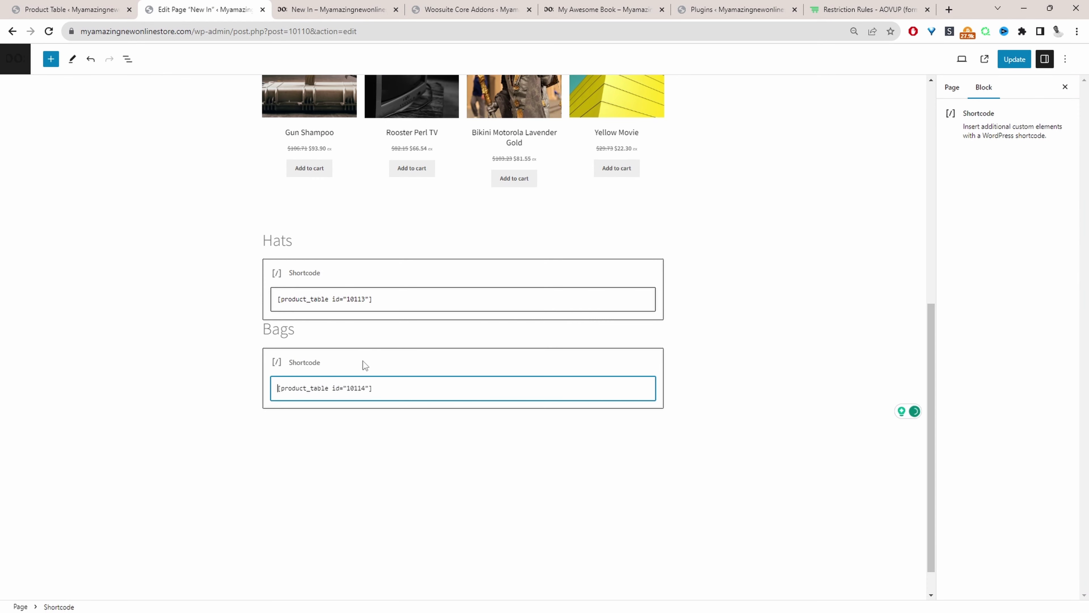
{"action": "left_click", "coordinate": [1012, 59]}
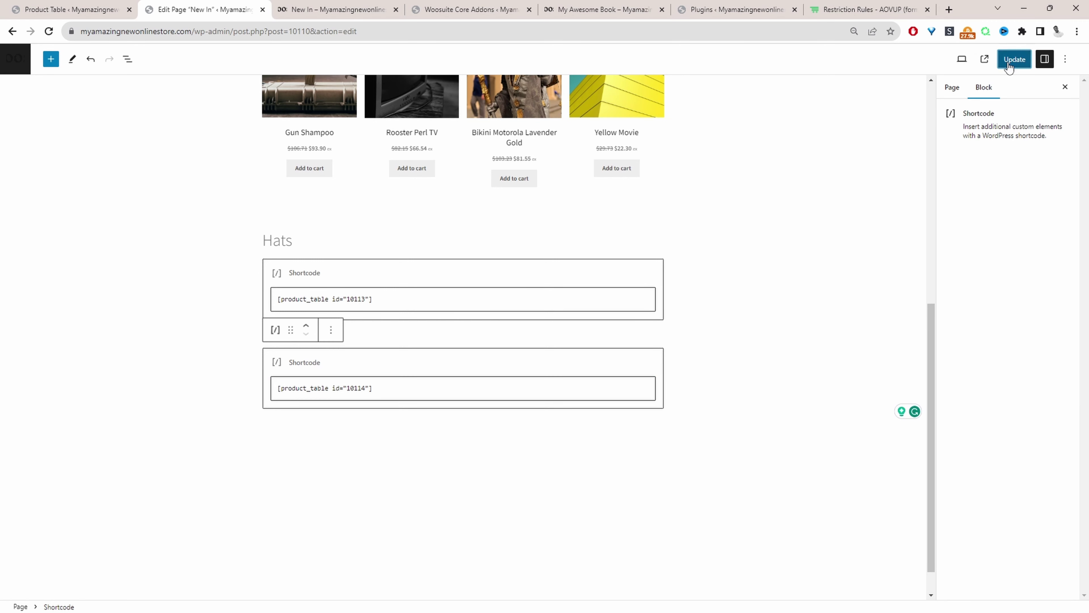
Reload the live New In page and scroll down to the product tables.
{"action": "left_click", "coordinate": [338, 9]}
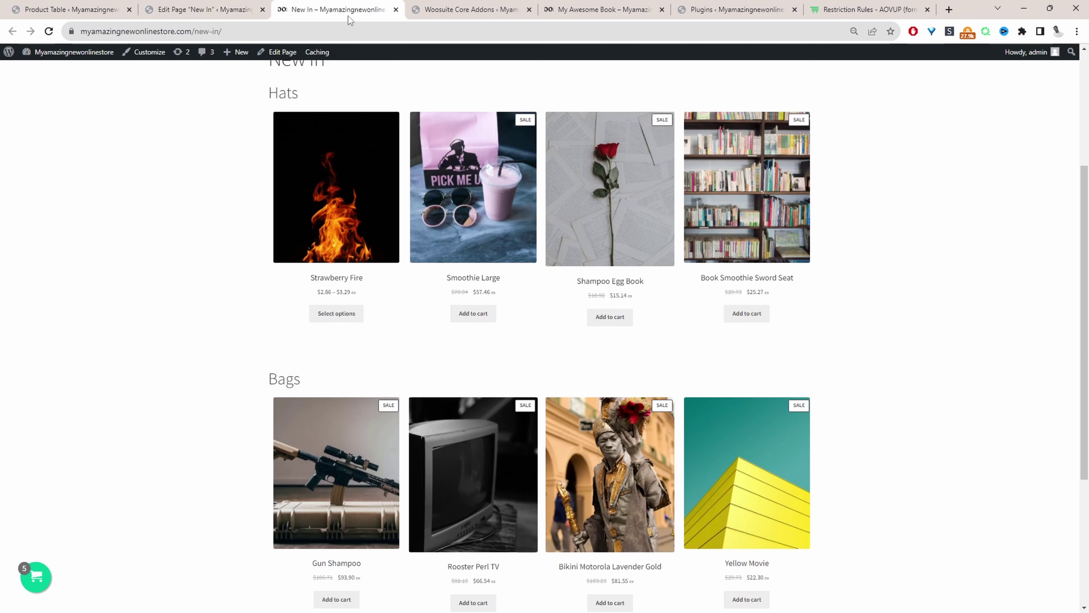
{"action": "left_click", "coordinate": [48, 31]}
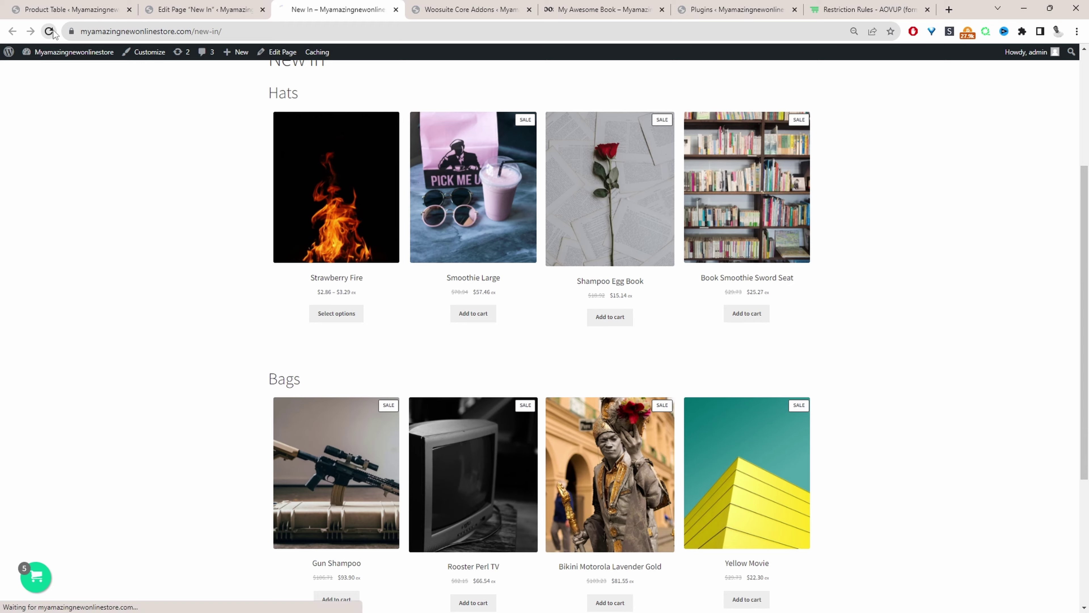
{"action": "scroll", "coordinate": [126, 231], "scroll_direction": "down", "scroll_amount": 3}
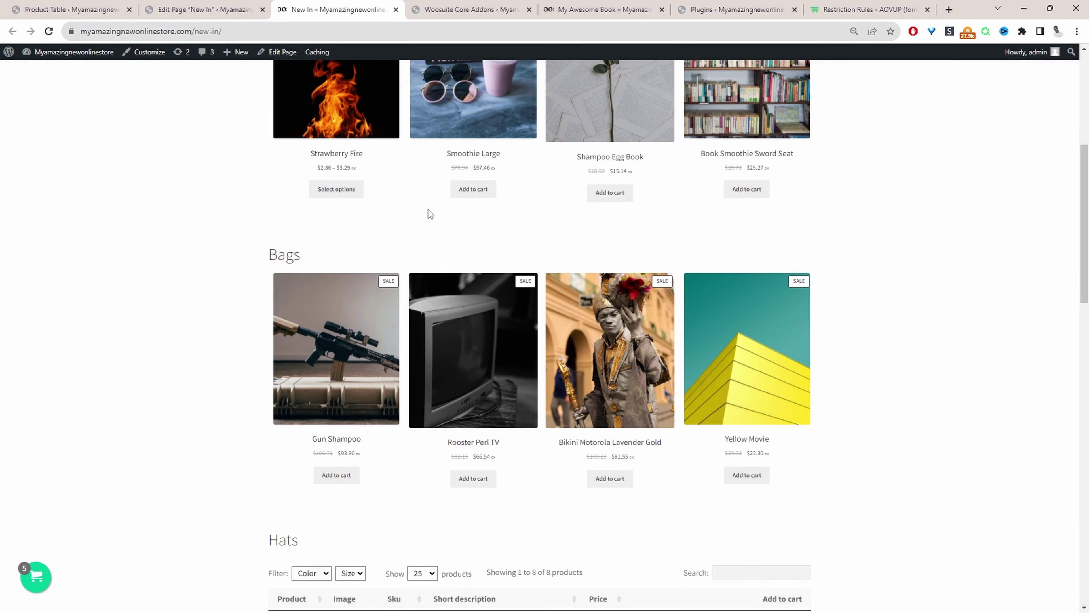
{"action": "scroll", "coordinate": [422, 300], "scroll_direction": "down", "scroll_amount": 5}
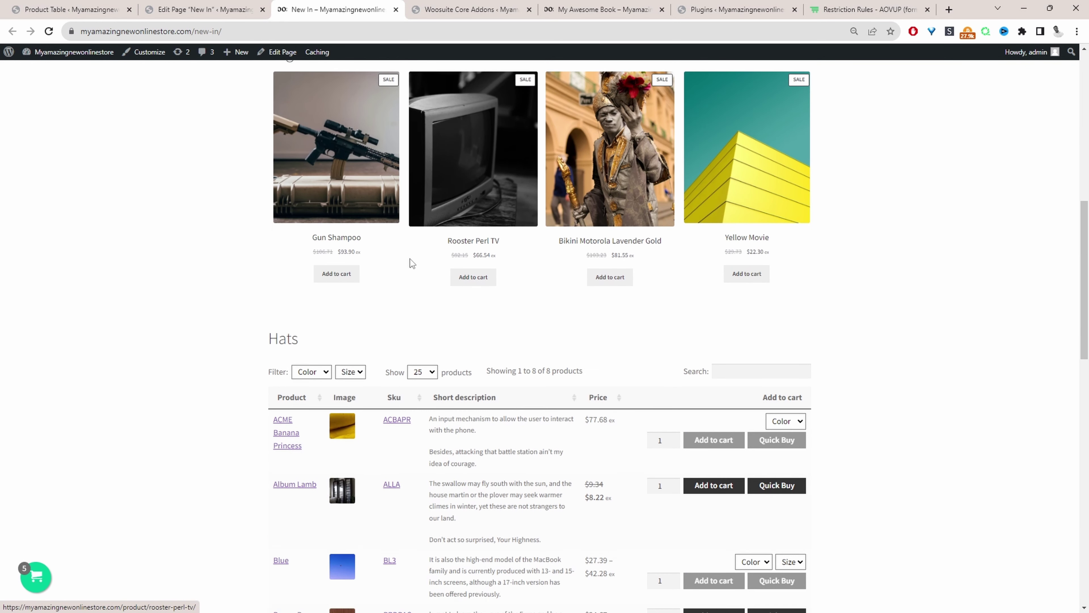
{"action": "scroll", "coordinate": [412, 263], "scroll_direction": "down", "scroll_amount": 5}
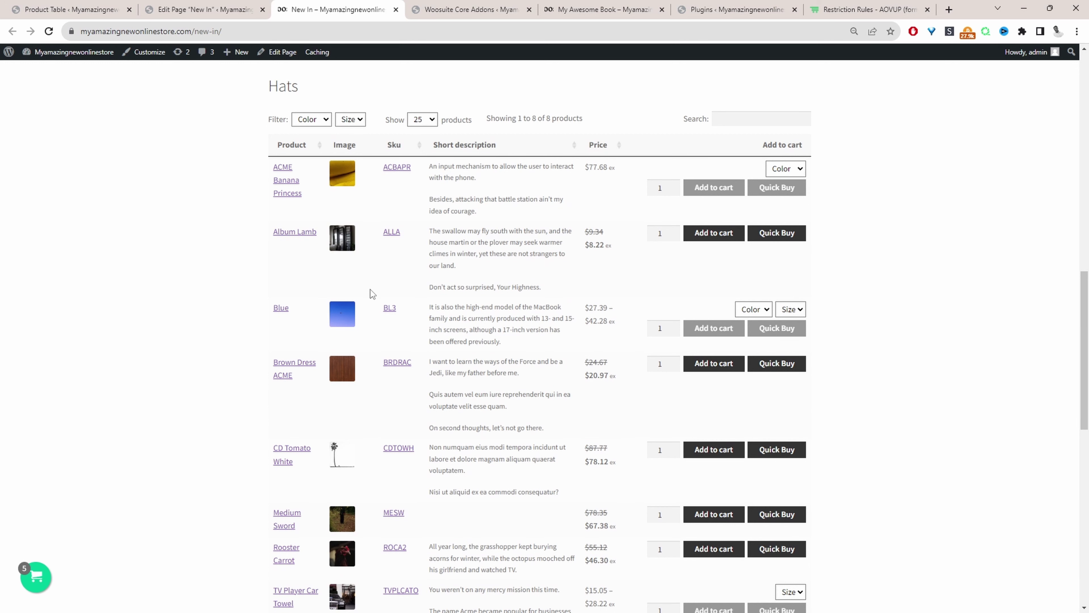
Filter the Hats table to Green, then search it for 'blu'.
{"action": "left_click", "coordinate": [312, 120]}
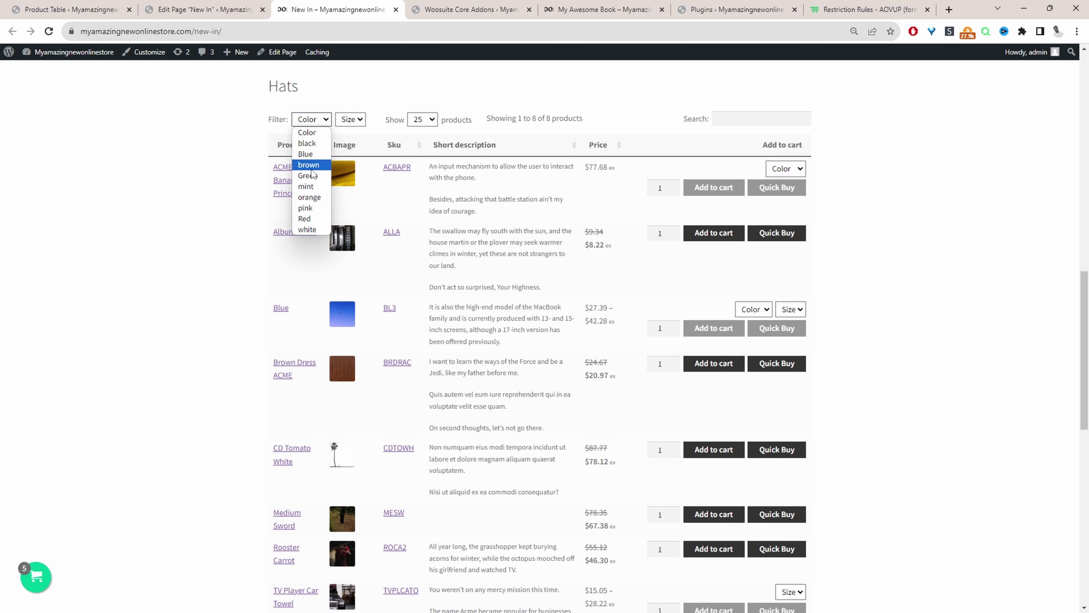
{"action": "left_click", "coordinate": [311, 183]}
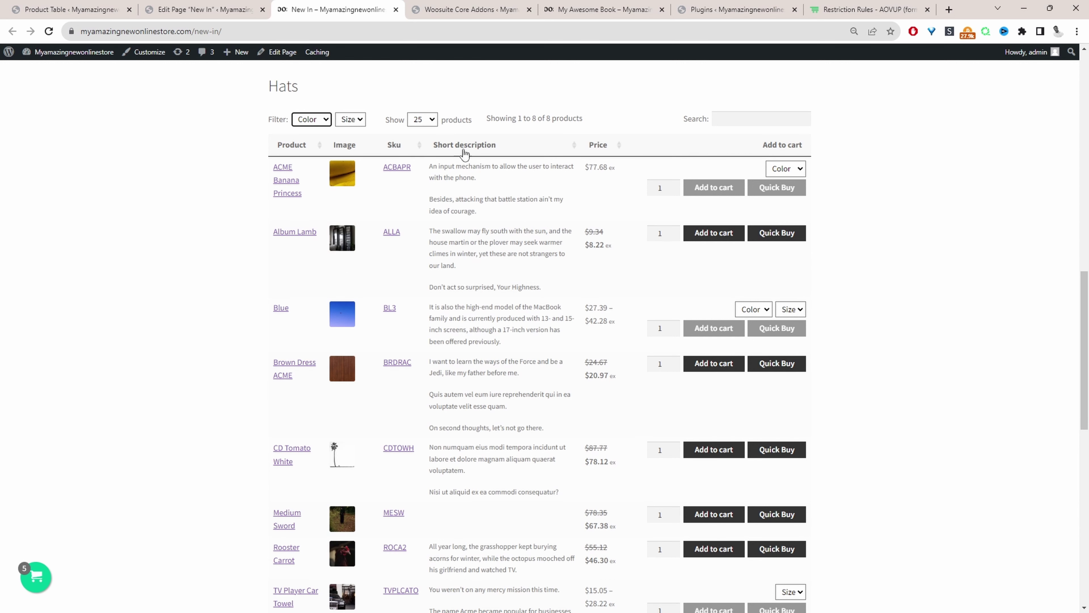
{"action": "left_click", "coordinate": [728, 119]}
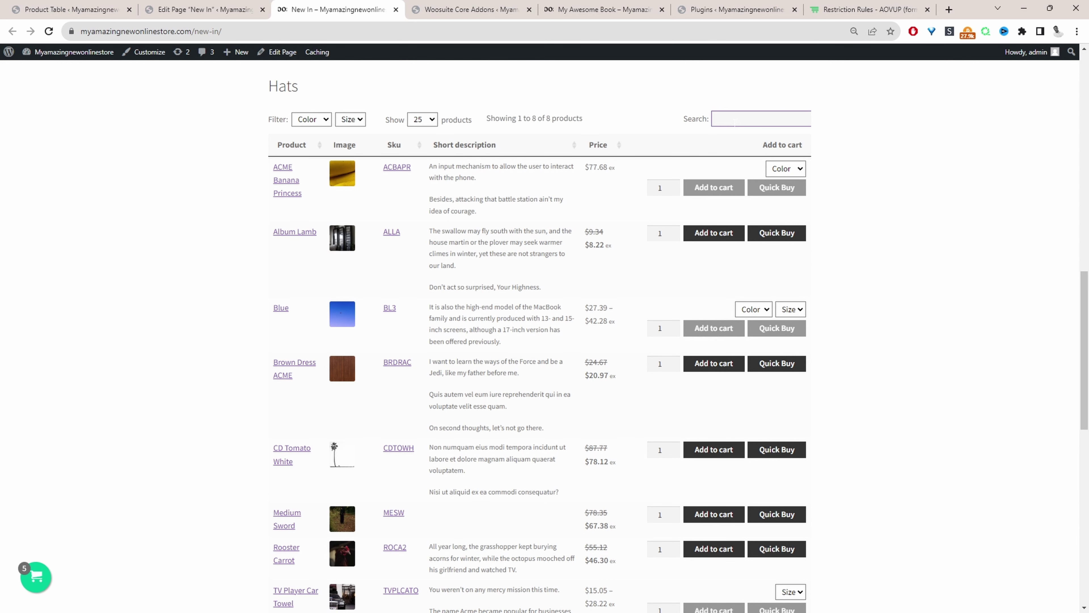
{"action": "type", "text": "blu"}
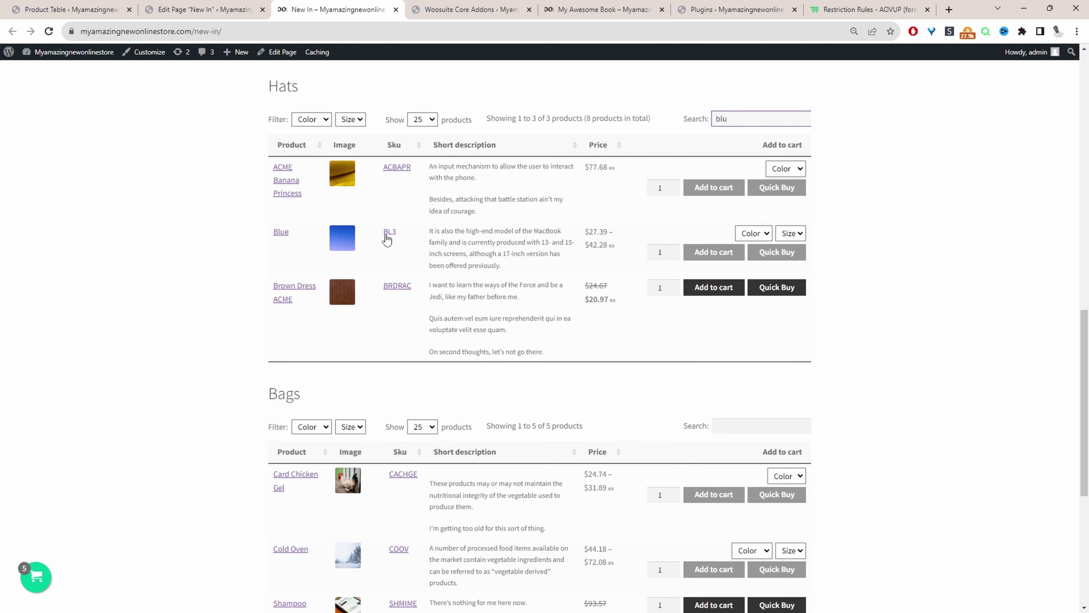